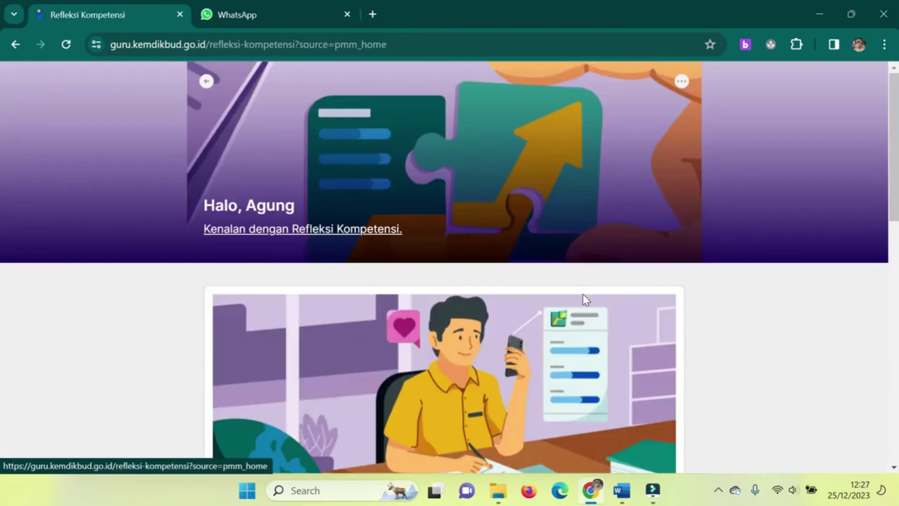
{"action": "left_click_drag", "start_coordinate": [892, 100], "coordinate": [891, 143]}
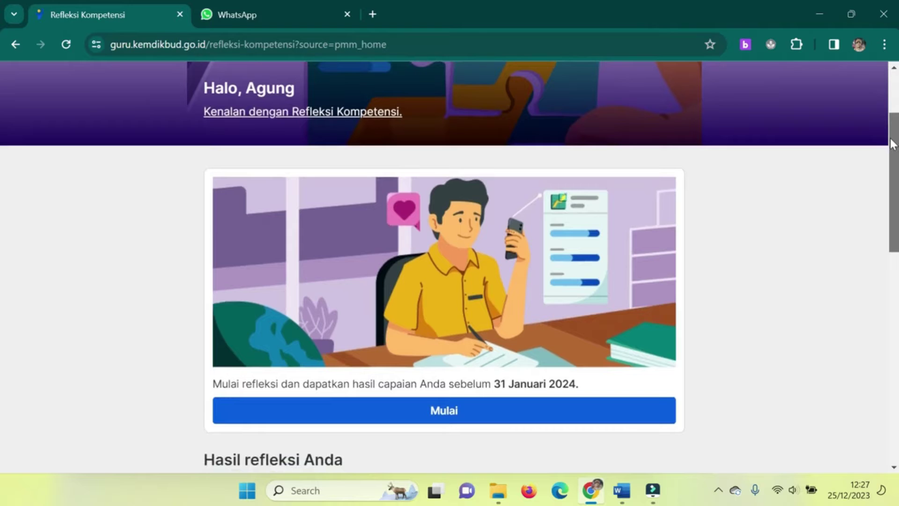
{"action": "mouse_move", "coordinate": [892, 144]}
{"action": "left_mouse_down"}
{"action": "mouse_move", "coordinate": [892, 154]}
{"action": "mouse_move", "coordinate": [891, 130]}
{"action": "left_mouse_up"}
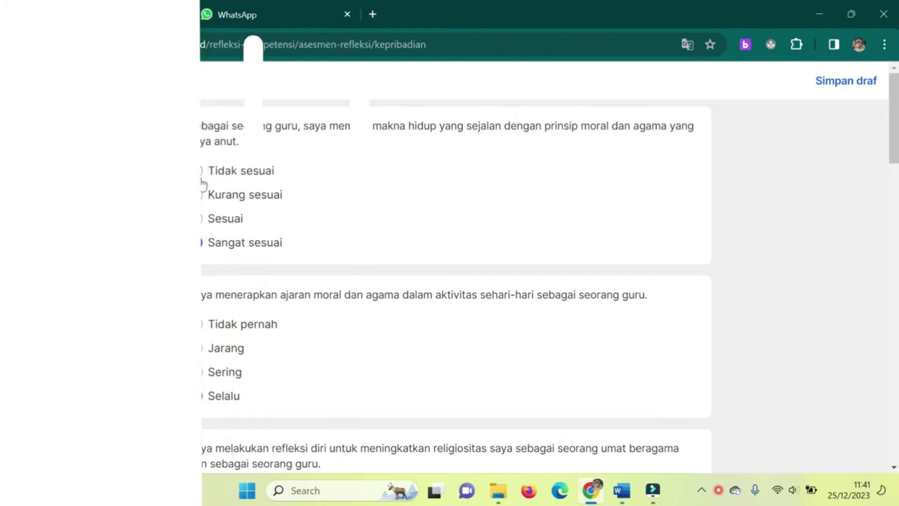
- Answer Sangat sesuai to the Kepribadian statement on life's meaning and Selalu to the one on collaborating with colleagues on school programs
{"action": "left_click", "coordinate": [202, 224]}
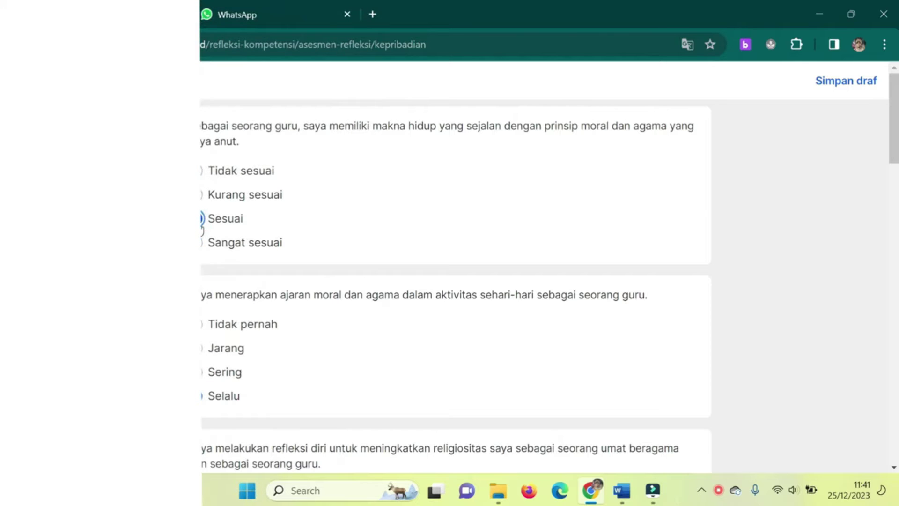
{"action": "left_click", "coordinate": [202, 244]}
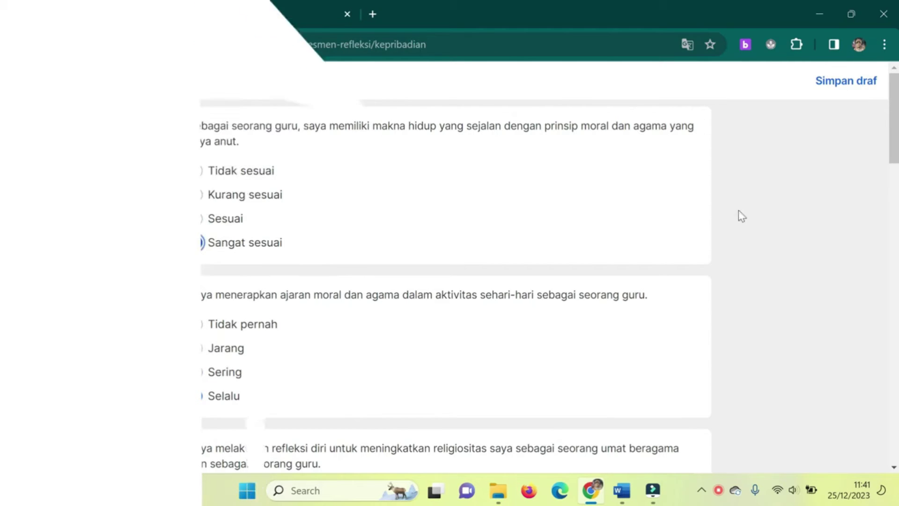
{"action": "left_click_drag", "start_coordinate": [896, 110], "coordinate": [897, 149]}
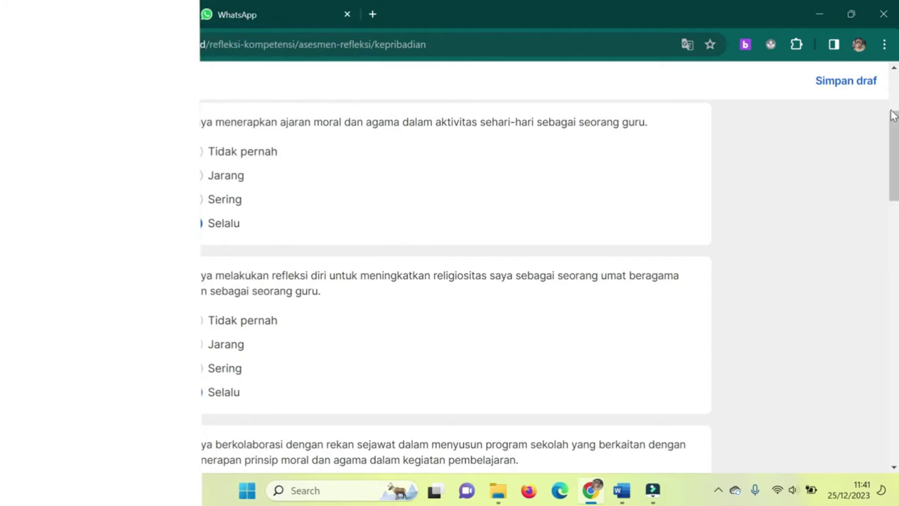
{"action": "left_click_drag", "start_coordinate": [895, 132], "coordinate": [895, 165]}
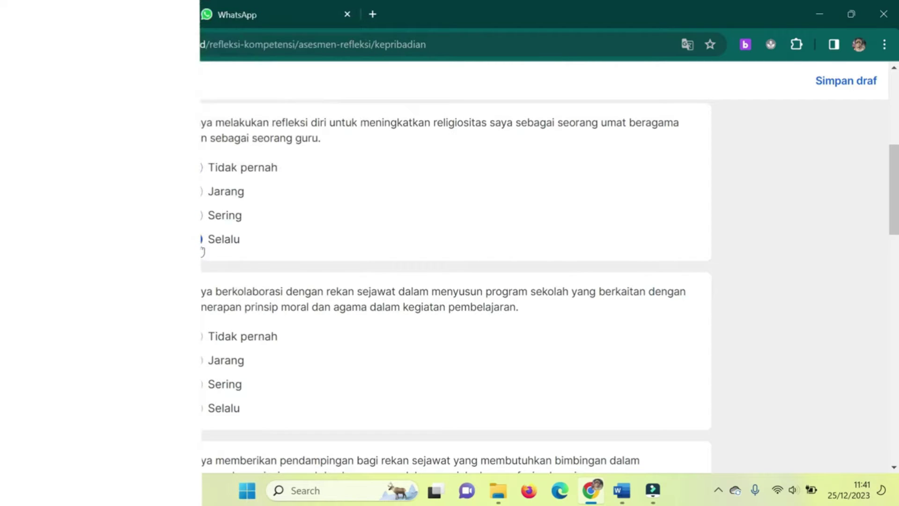
{"action": "left_click_drag", "start_coordinate": [894, 170], "coordinate": [895, 197]}
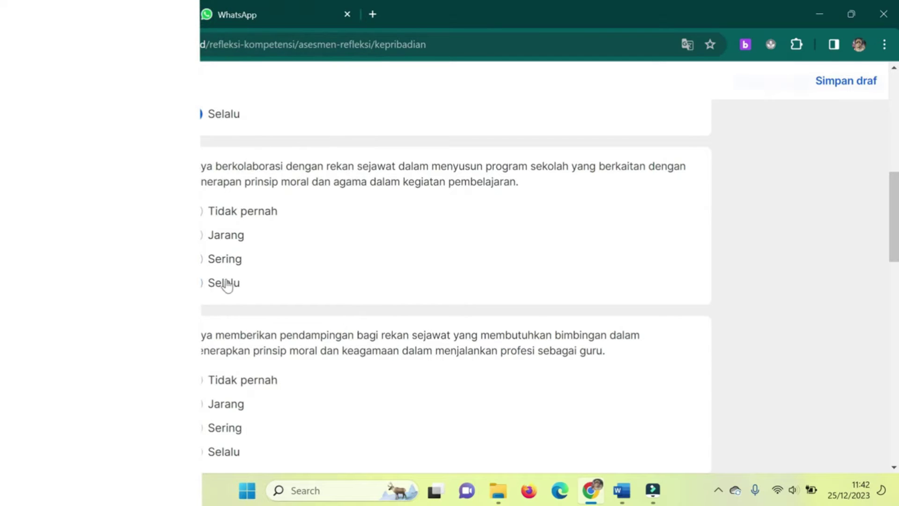
{"action": "left_click", "coordinate": [202, 283]}
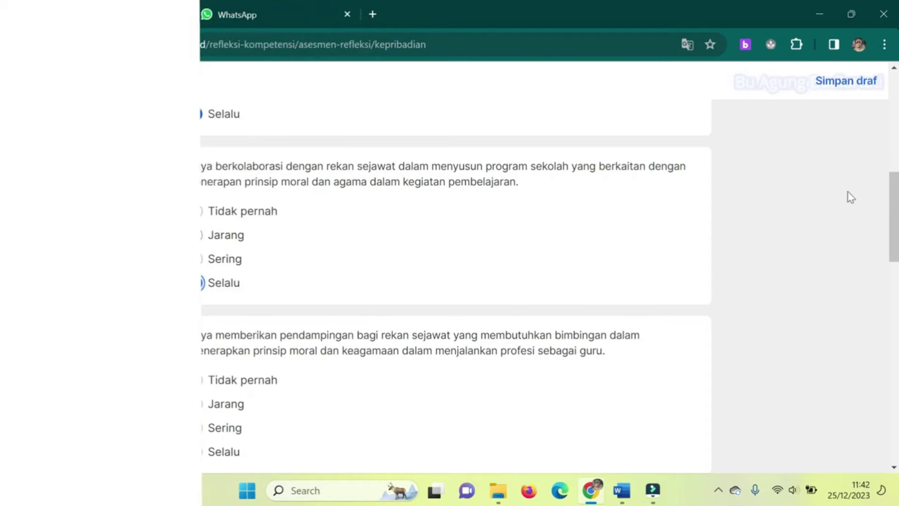
- Answer Selalu to the statement about mentoring colleagues in moral and religious principles, and look over the answers on the Kepribadian page
{"action": "left_click_drag", "start_coordinate": [896, 190], "coordinate": [897, 192]}
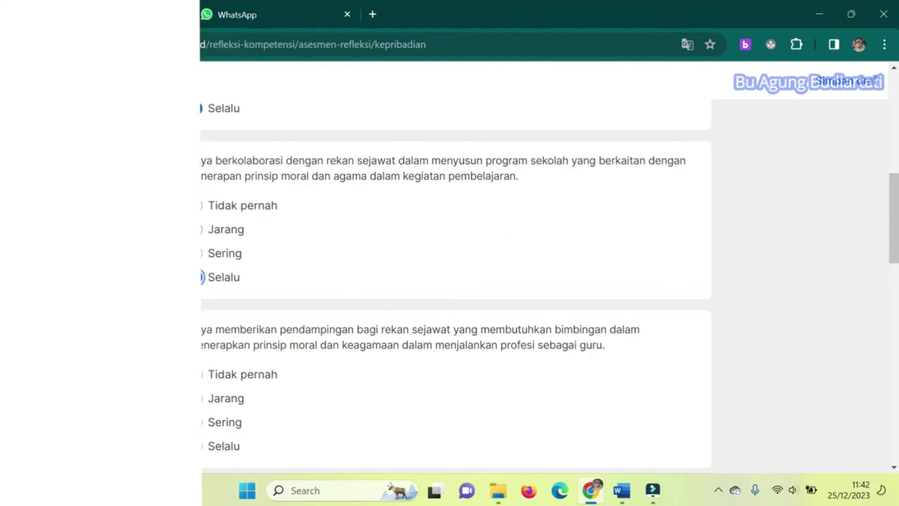
{"action": "left_click_drag", "start_coordinate": [895, 187], "coordinate": [895, 217]}
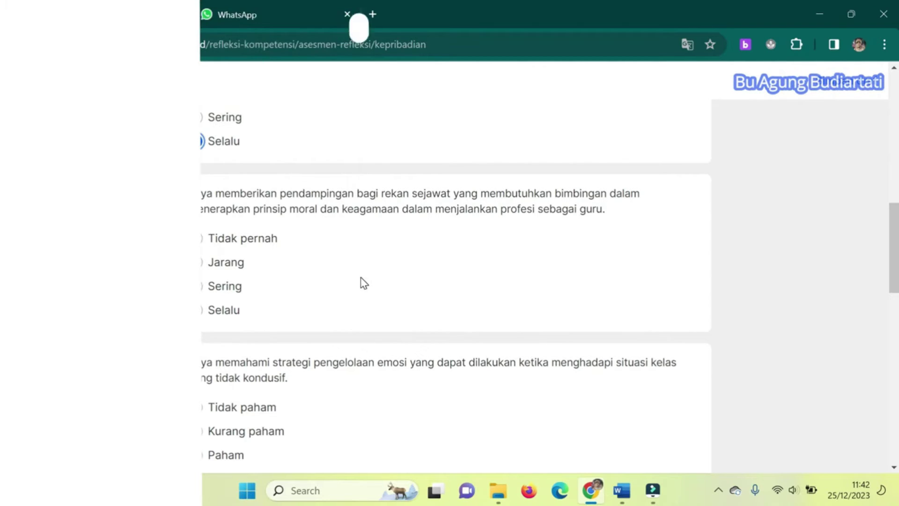
{"action": "left_click", "coordinate": [202, 310]}
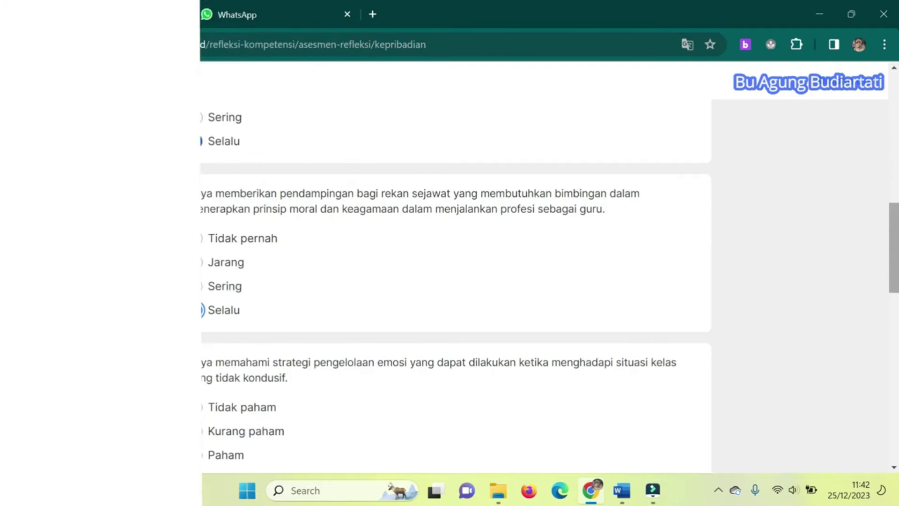
{"action": "left_click_drag", "start_coordinate": [898, 263], "coordinate": [897, 137]}
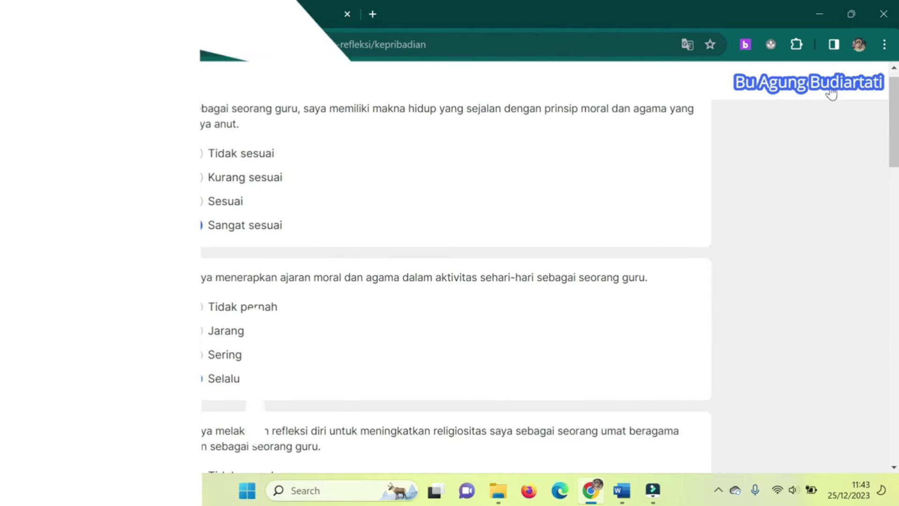
{"action": "left_click_drag", "start_coordinate": [895, 103], "coordinate": [896, 398]}
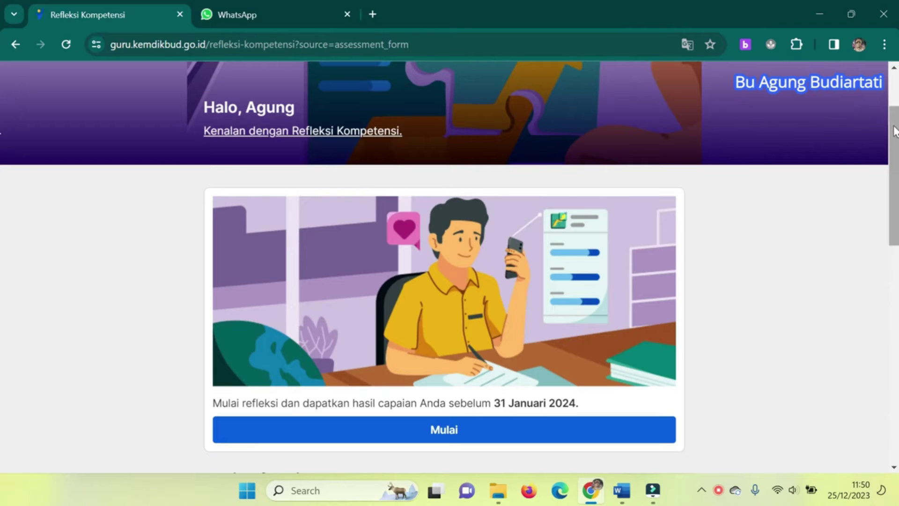
- Open the unanswered Sosial competency in the reflection results and start the reflection
{"action": "left_click_drag", "start_coordinate": [894, 135], "coordinate": [895, 239]}
{"action": "left_click_drag", "start_coordinate": [2, 239], "coordinate": [3, 265]}
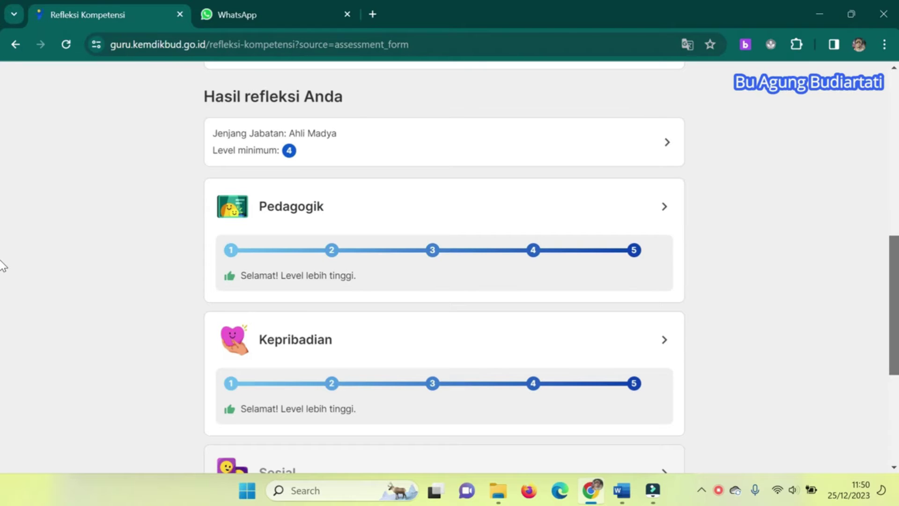
{"action": "left_click_drag", "start_coordinate": [3, 264], "coordinate": [2, 313]}
{"action": "left_click_drag", "start_coordinate": [894, 313], "coordinate": [894, 314]}
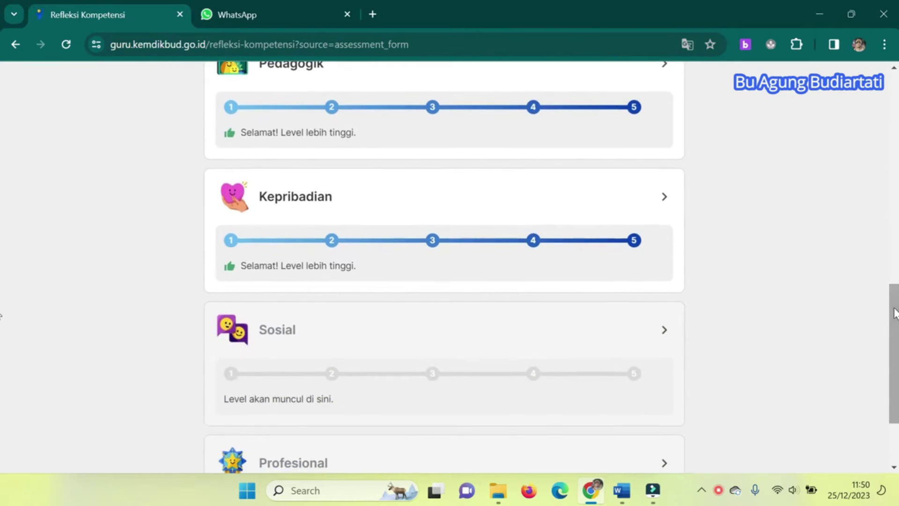
{"action": "left_click", "coordinate": [277, 341]}
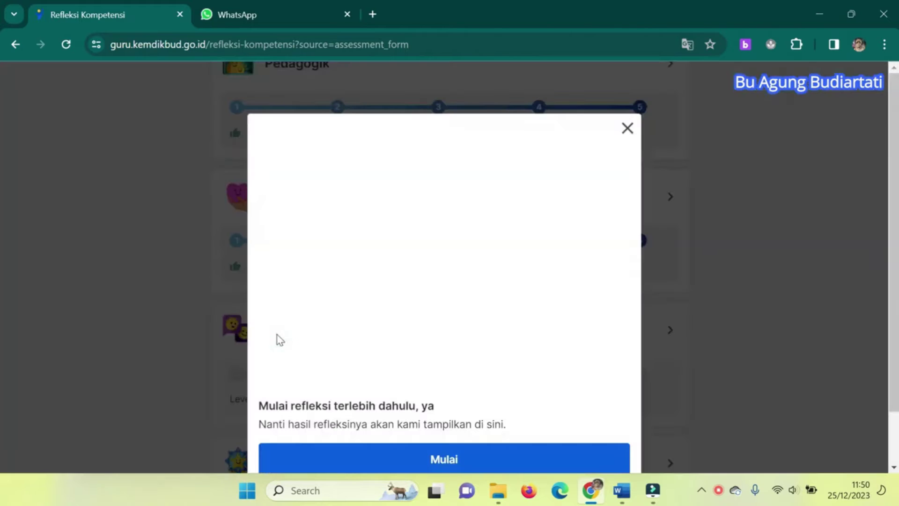
{"action": "left_click_drag", "start_coordinate": [895, 95], "coordinate": [894, 157]}
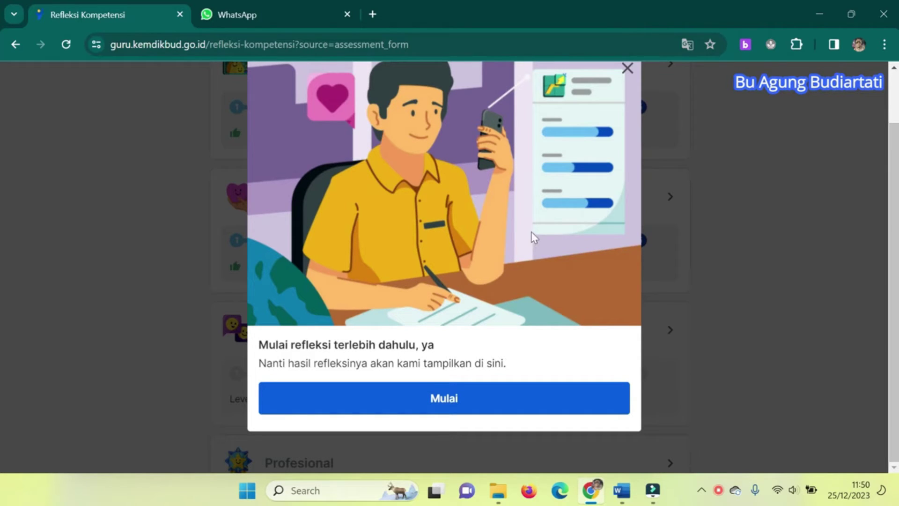
{"action": "left_click", "coordinate": [443, 409]}
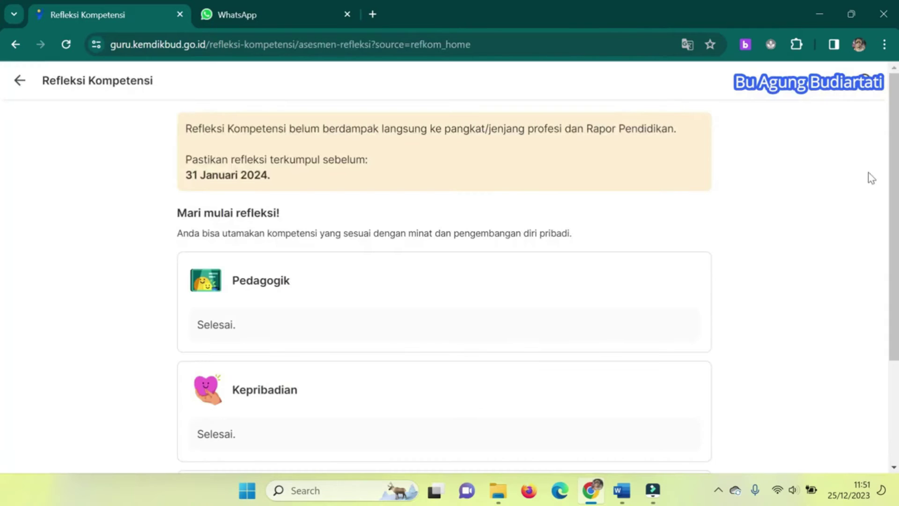
- Choose Sosial as the competency to reflect on and confirm that the personal data is correct
{"action": "left_click_drag", "start_coordinate": [895, 108], "coordinate": [895, 110]}
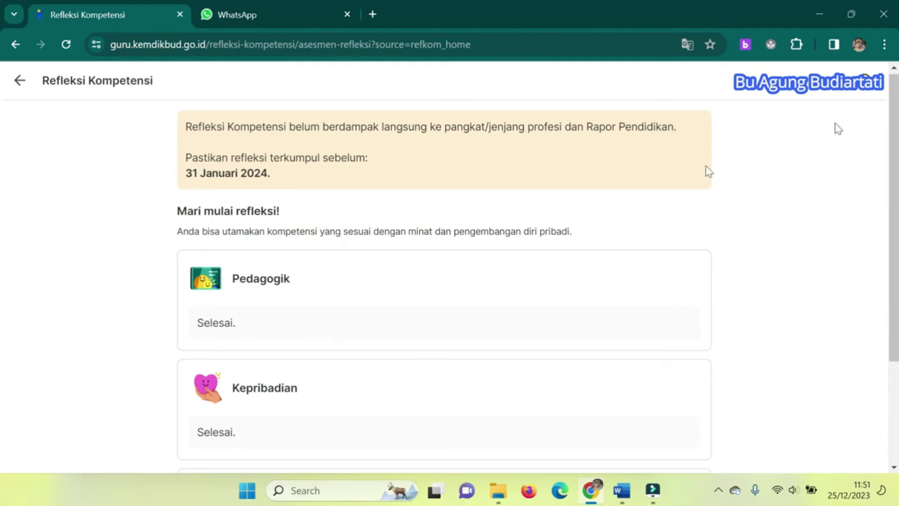
{"action": "scroll", "coordinate": [2, 108], "scroll_direction": "down", "scroll_amount": 2}
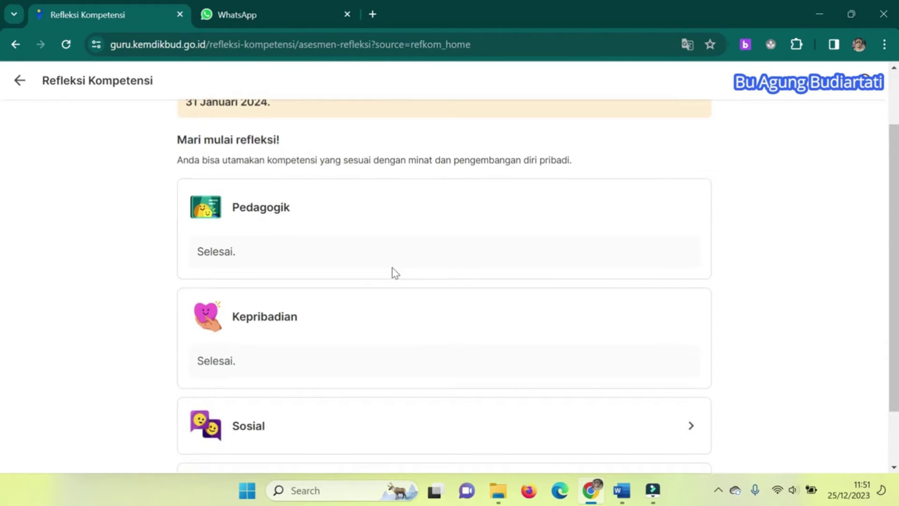
{"action": "left_click", "coordinate": [249, 428]}
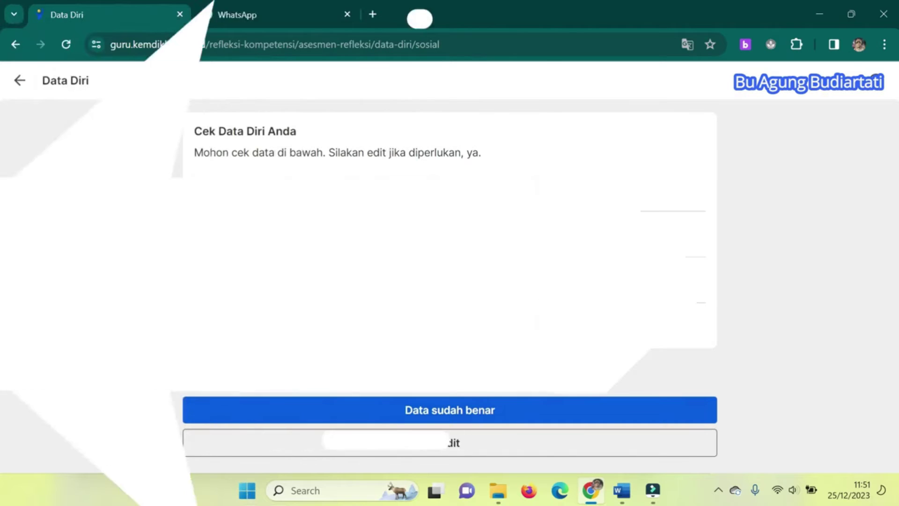
{"action": "left_click", "coordinate": [450, 413]}
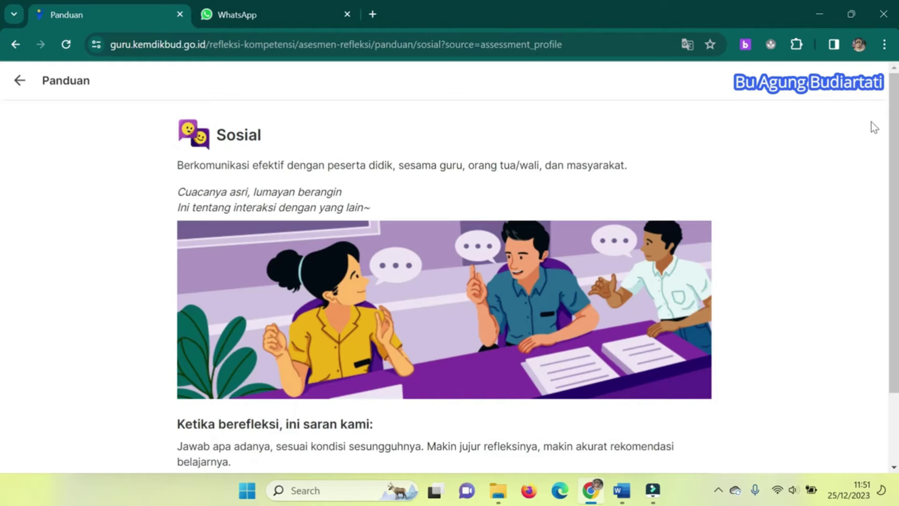
- Read through the Sosial guide and begin the Sosial questionnaire
{"action": "mouse_move", "coordinate": [894, 101]}
{"action": "left_mouse_down"}
{"action": "mouse_move", "coordinate": [895, 128]}
{"action": "mouse_move", "coordinate": [889, 106]}
{"action": "left_mouse_up"}
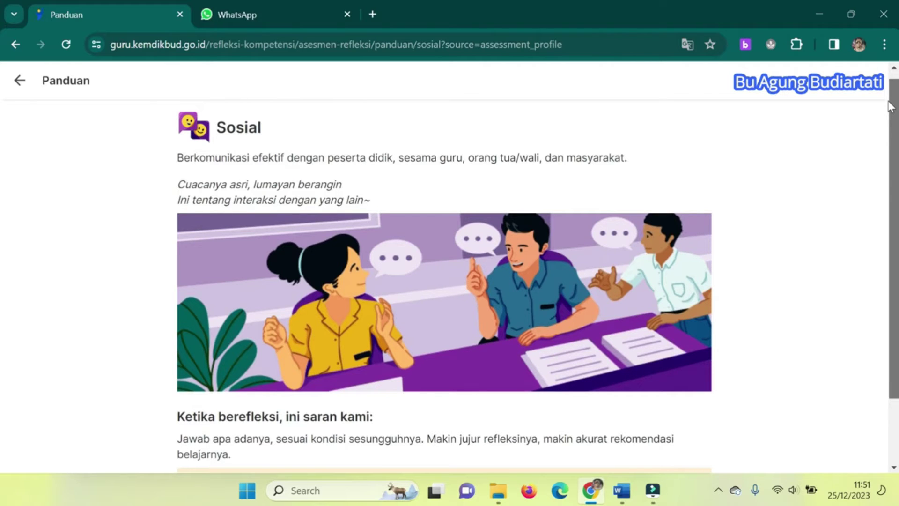
{"action": "left_click_drag", "start_coordinate": [889, 105], "coordinate": [892, 116]}
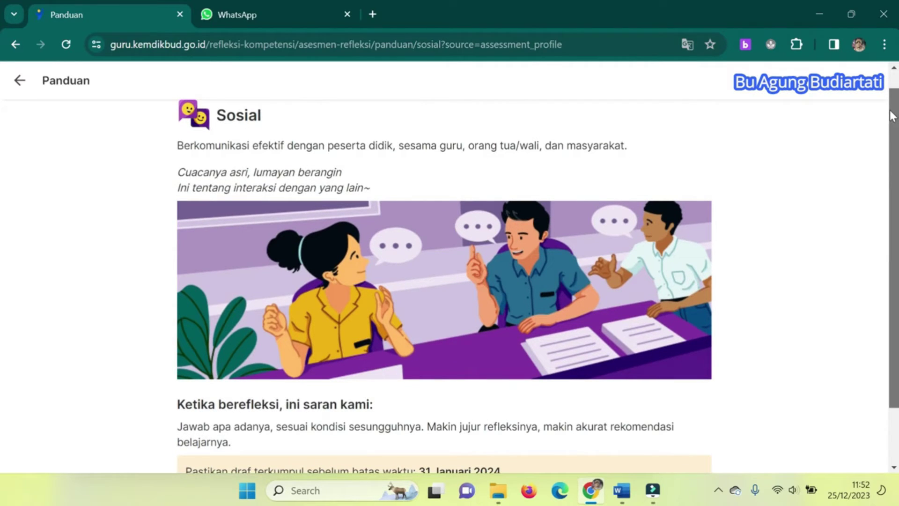
{"action": "left_click_drag", "start_coordinate": [891, 116], "coordinate": [892, 177]}
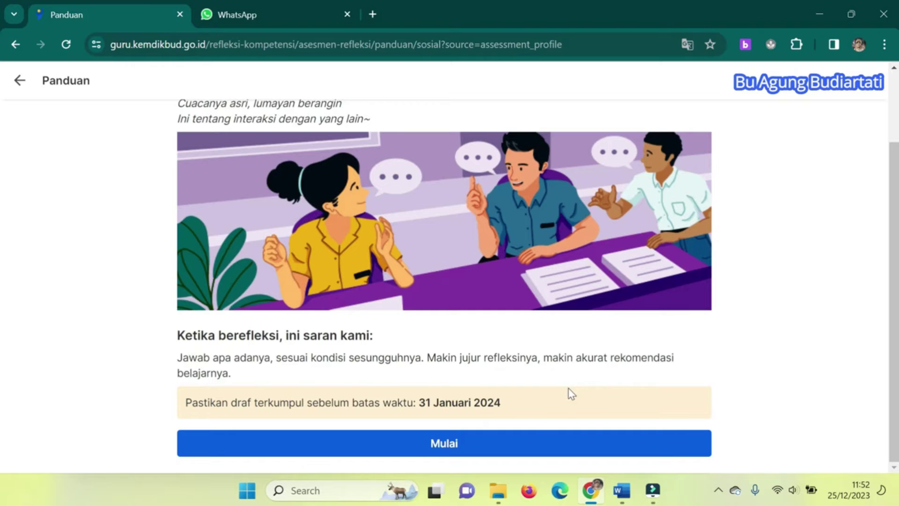
{"action": "left_click", "coordinate": [452, 452]}
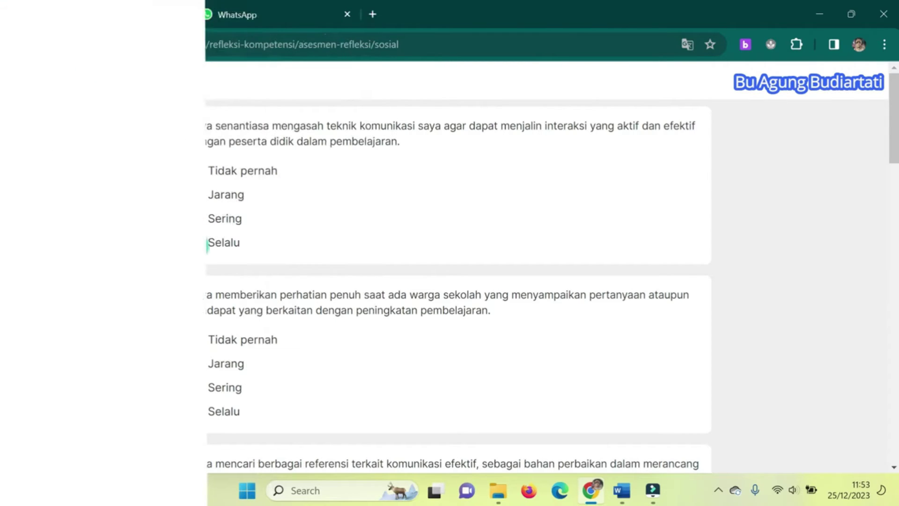
- Answer Selalu to the statement about giving full attention to the school community's questions, and look through the other Sosial statements on page 1
{"action": "left_click_drag", "start_coordinate": [896, 119], "coordinate": [896, 153]}
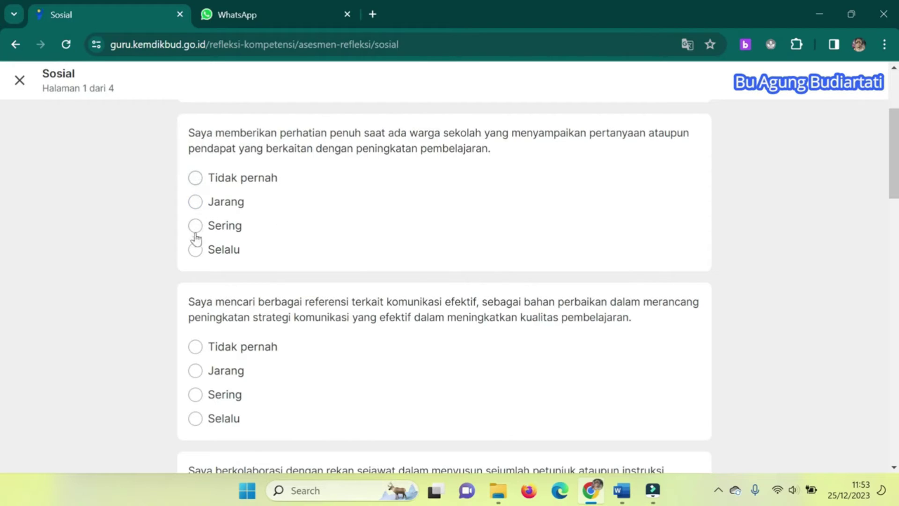
{"action": "left_click", "coordinate": [195, 253]}
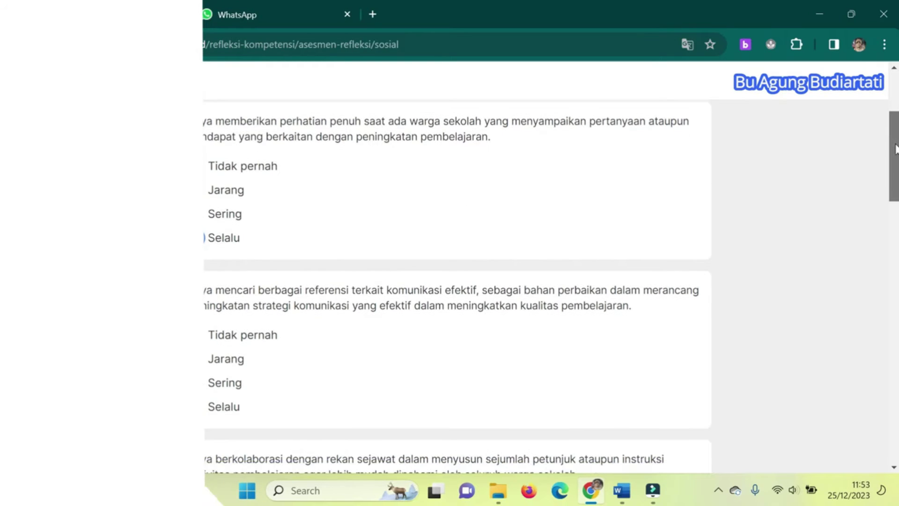
{"action": "left_click_drag", "start_coordinate": [894, 145], "coordinate": [895, 409]}
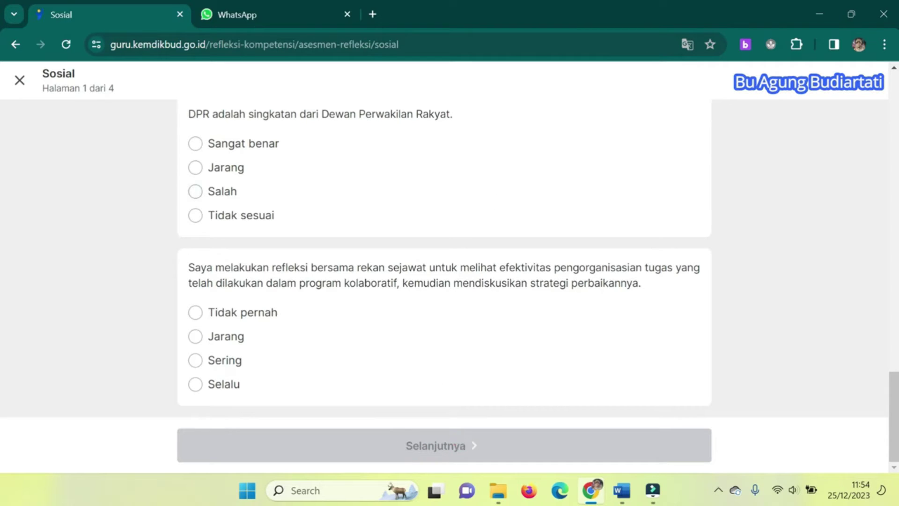
{"action": "scroll", "coordinate": [3, 302], "scroll_direction": "up", "scroll_amount": 10}
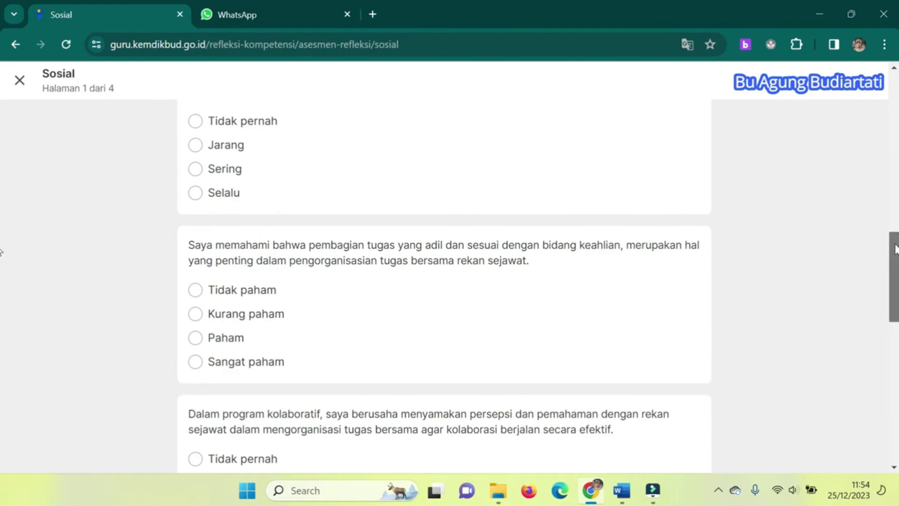
{"action": "scroll", "coordinate": [2, 299], "scroll_direction": "down", "scroll_amount": 10}
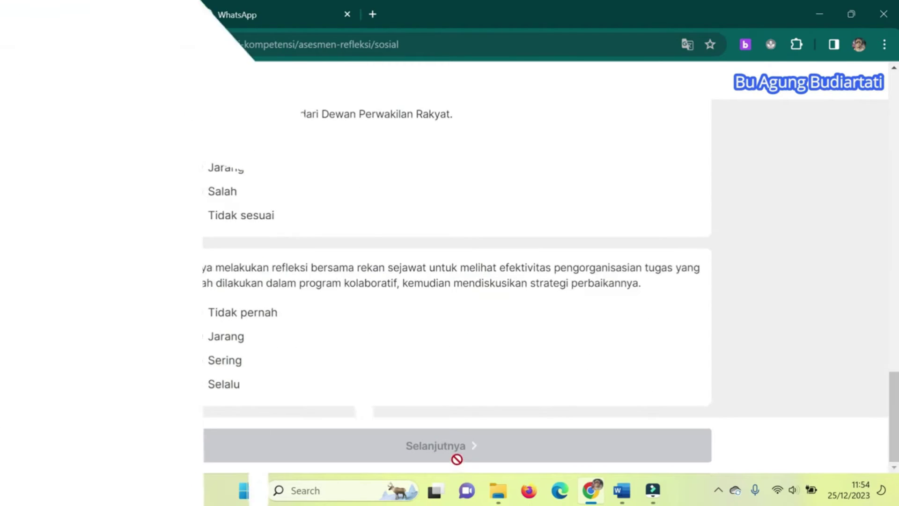
{"action": "left_click_drag", "start_coordinate": [897, 428], "coordinate": [887, 182]}
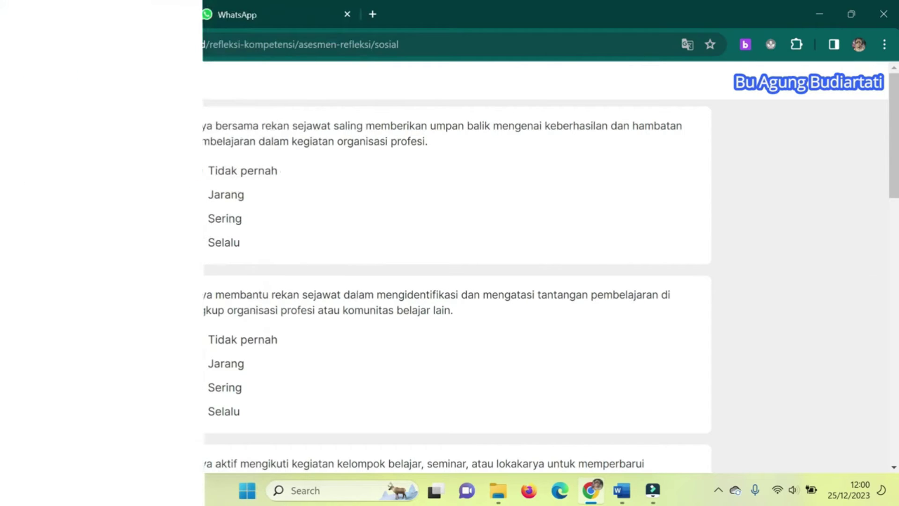
- Answer Selalu to the Sosial statement about exchanging feedback with colleagues on learning successes and obstacles
{"action": "left_click", "coordinate": [200, 218]}
{"action": "left_click", "coordinate": [199, 242]}
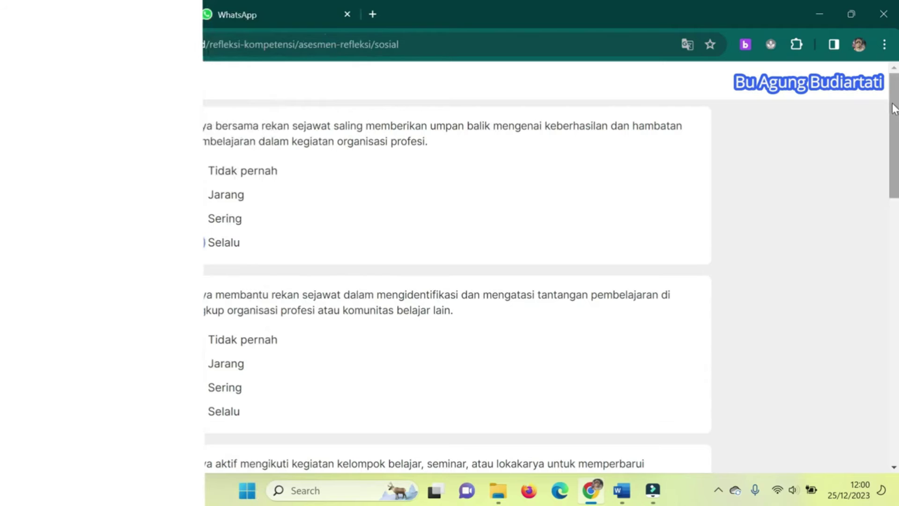
{"action": "left_click_drag", "start_coordinate": [890, 118], "coordinate": [898, 154]}
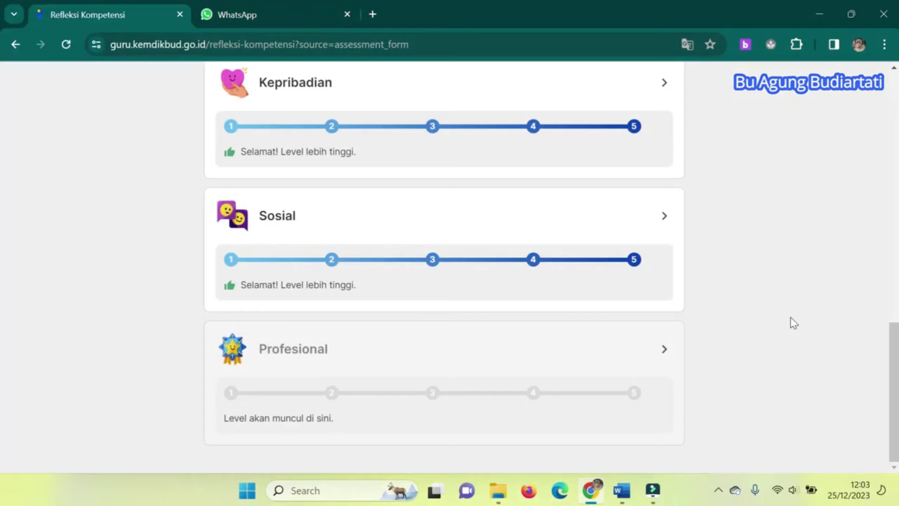
- Start a new reflection from the results overview and choose Profesional as the competency to reflect on
{"action": "left_click", "coordinate": [295, 358]}
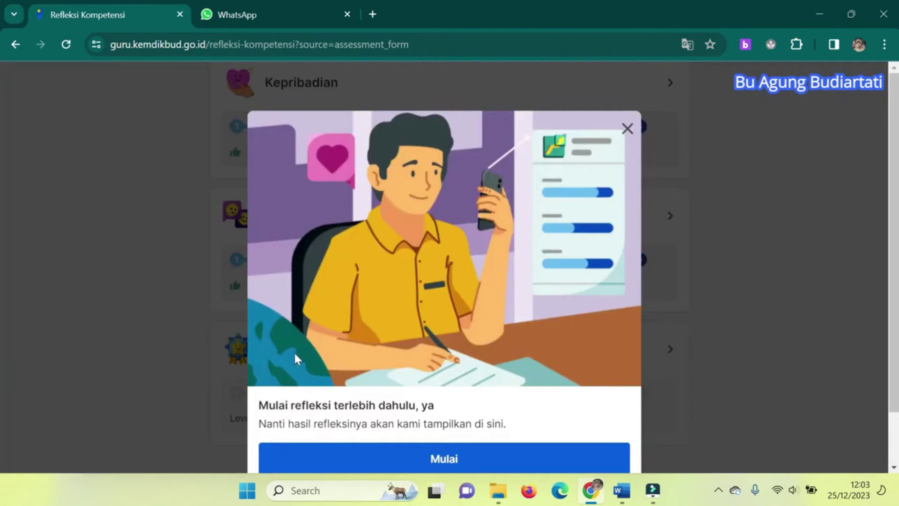
{"action": "left_click", "coordinate": [455, 461]}
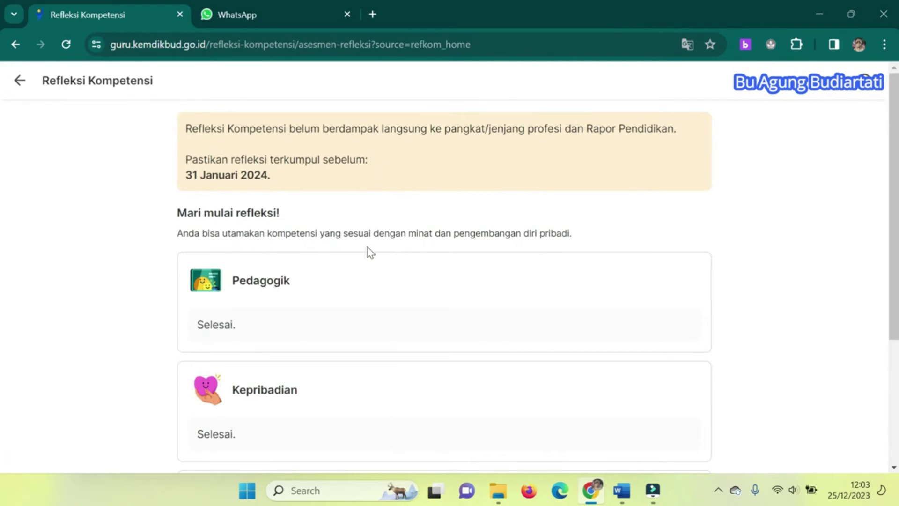
{"action": "scroll", "coordinate": [895, 128], "scroll_direction": "down", "scroll_amount": 1}
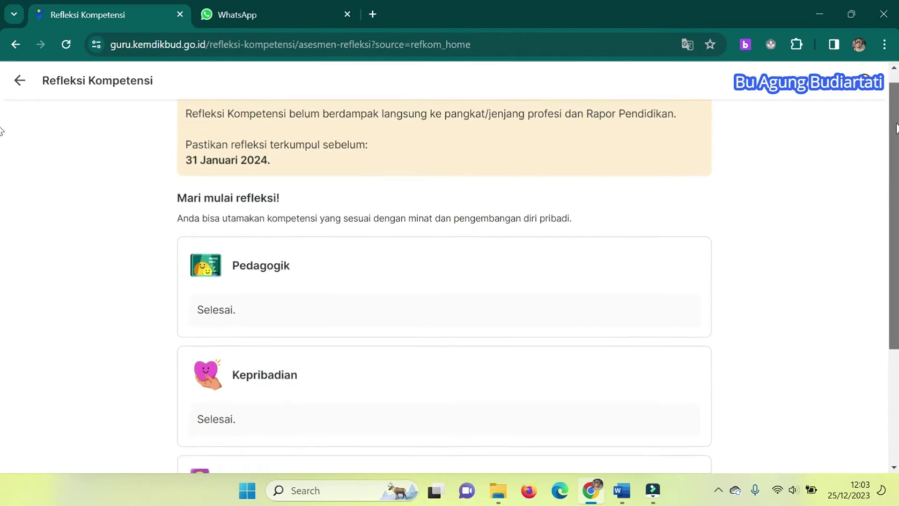
{"action": "scroll", "coordinate": [1, 131], "scroll_direction": "down", "scroll_amount": 2}
{"action": "scroll", "coordinate": [2, 174], "scroll_direction": "down", "scroll_amount": 1}
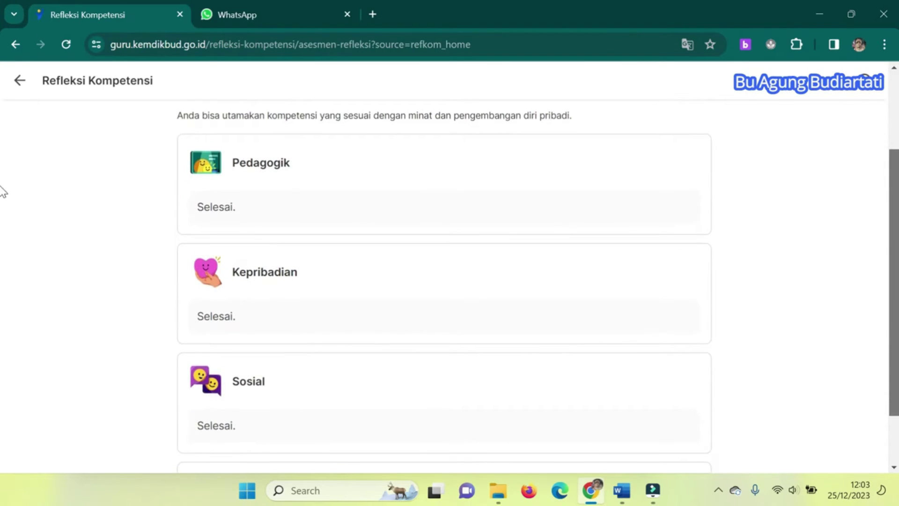
{"action": "scroll", "coordinate": [1, 192], "scroll_direction": "down", "scroll_amount": 1}
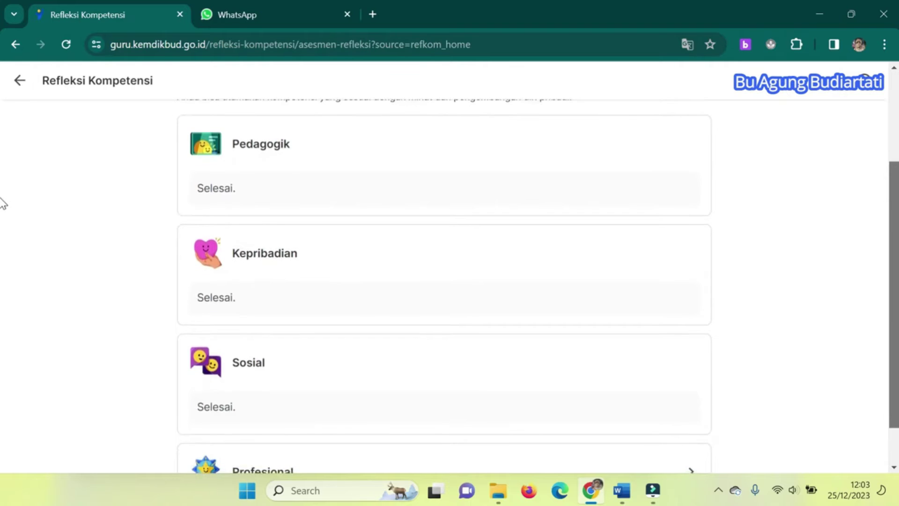
{"action": "scroll", "coordinate": [1, 203], "scroll_direction": "down", "scroll_amount": 2}
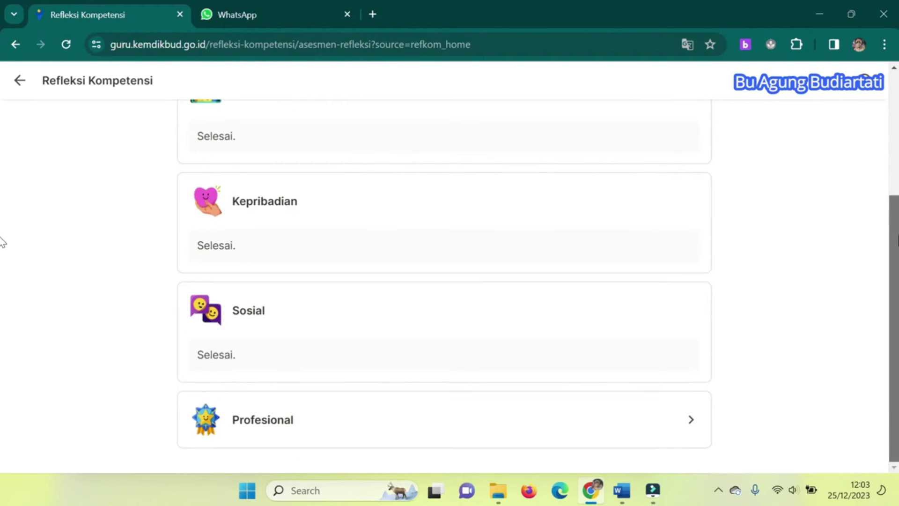
{"action": "left_click", "coordinate": [294, 428]}
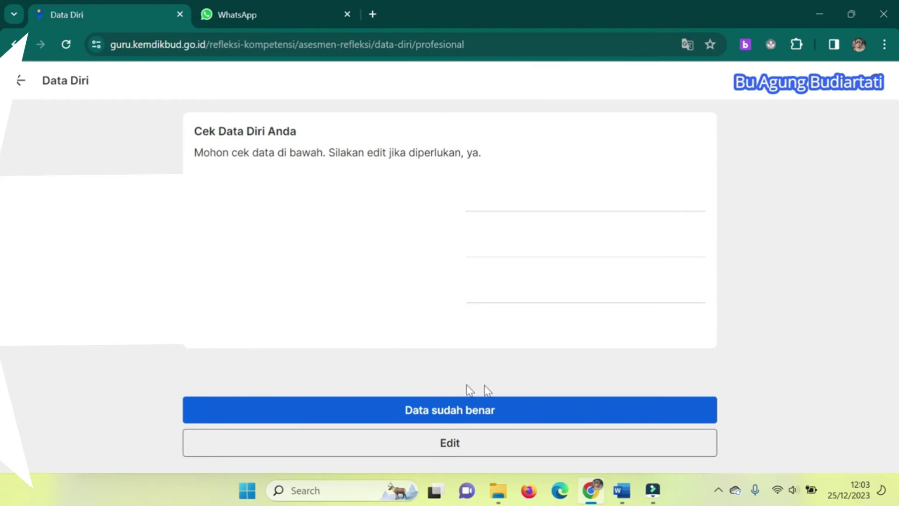
- Confirm that the personal data is correct, read through the Profesional guide and begin its questionnaire
{"action": "left_click", "coordinate": [467, 414]}
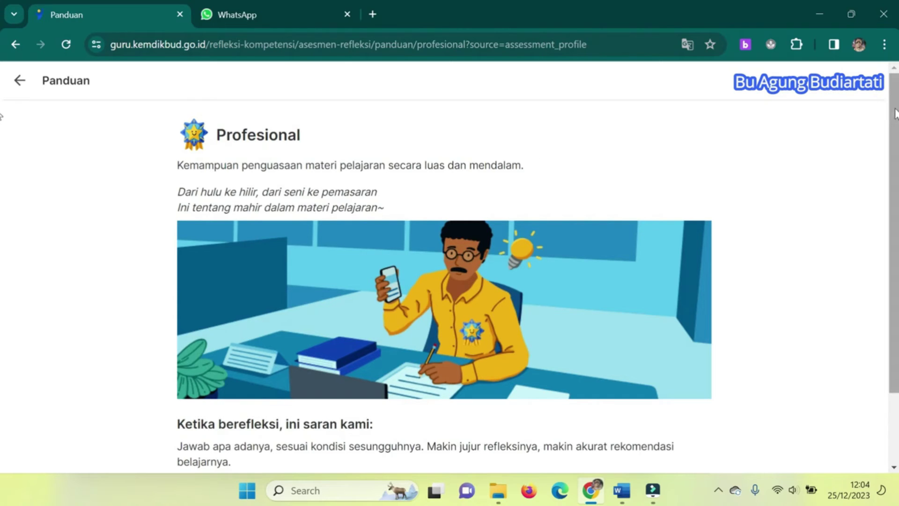
{"action": "scroll", "coordinate": [2, 162], "scroll_direction": "down", "scroll_amount": 2}
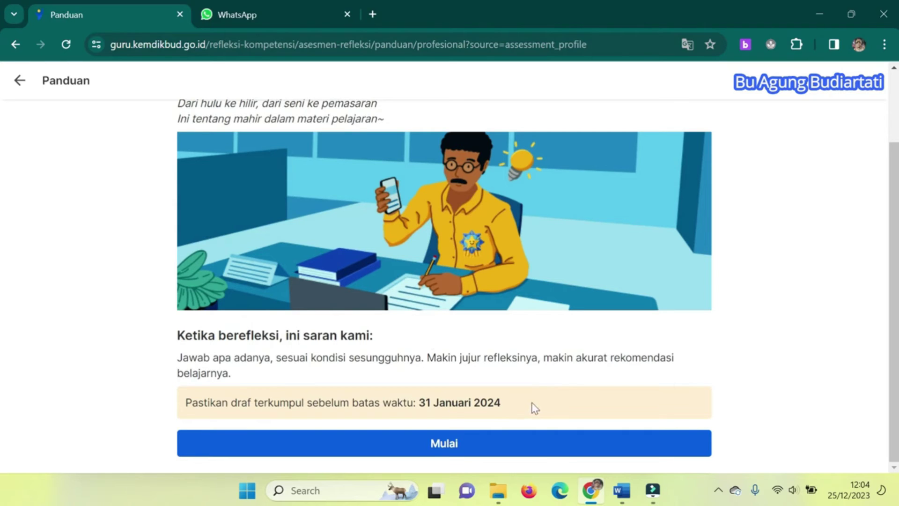
{"action": "left_click", "coordinate": [453, 447]}
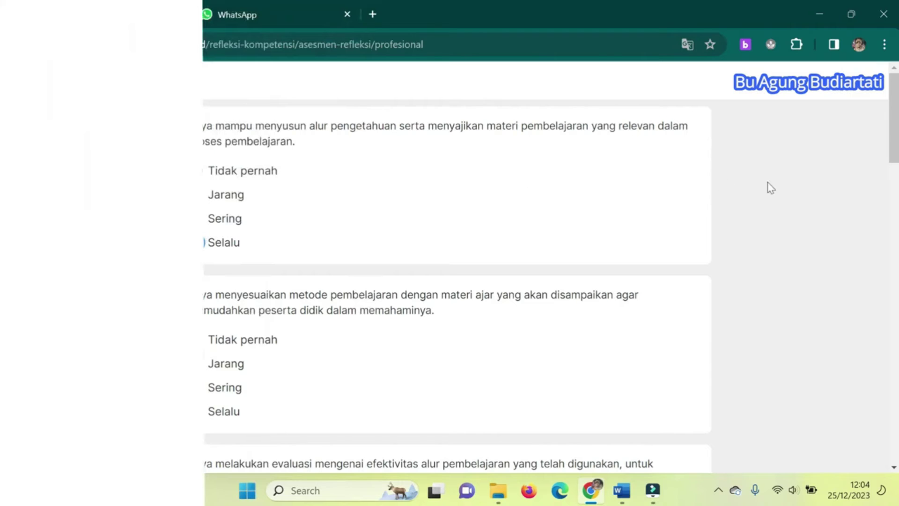
- Answer Selalu to the Profesional statement about adapting teaching methods to the material, and look through the following statements
{"action": "scroll", "coordinate": [895, 104], "scroll_direction": "down", "scroll_amount": 3}
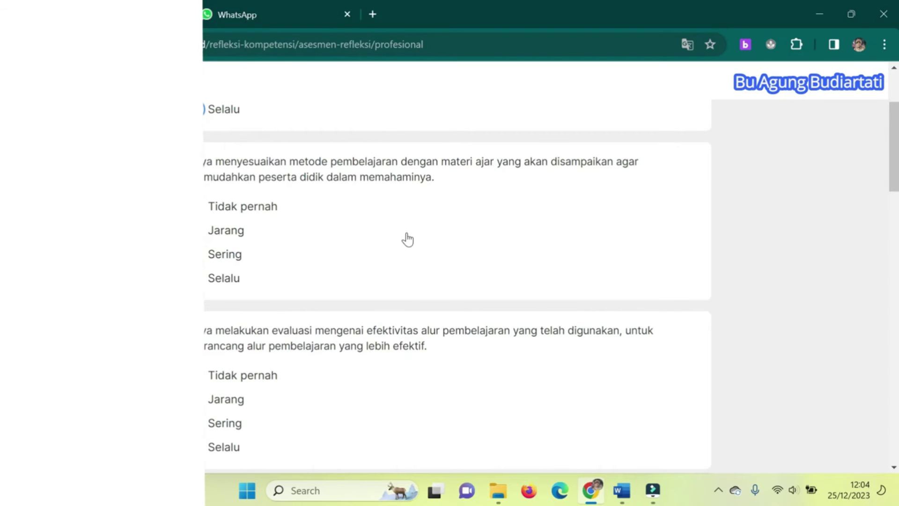
{"action": "left_click", "coordinate": [197, 278]}
{"action": "left_click_drag", "start_coordinate": [893, 149], "coordinate": [896, 178]}
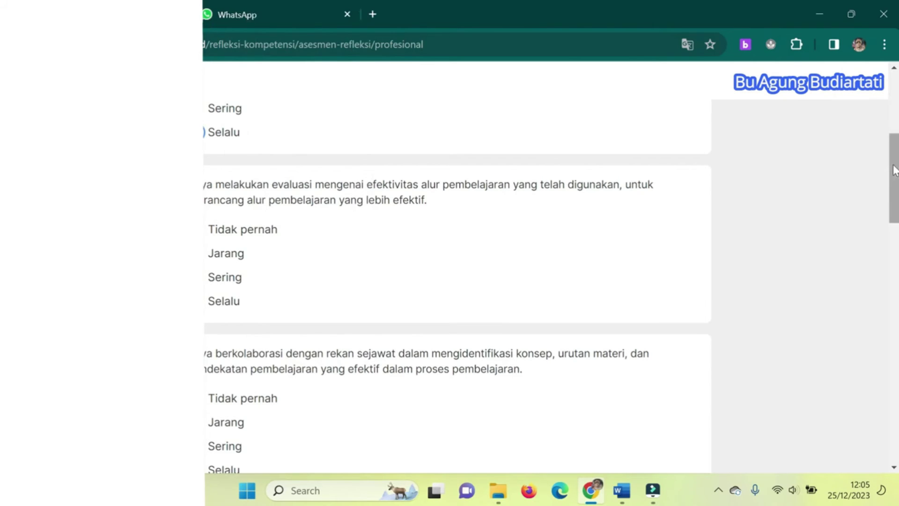
{"action": "left_click_drag", "start_coordinate": [893, 177], "coordinate": [896, 200]}
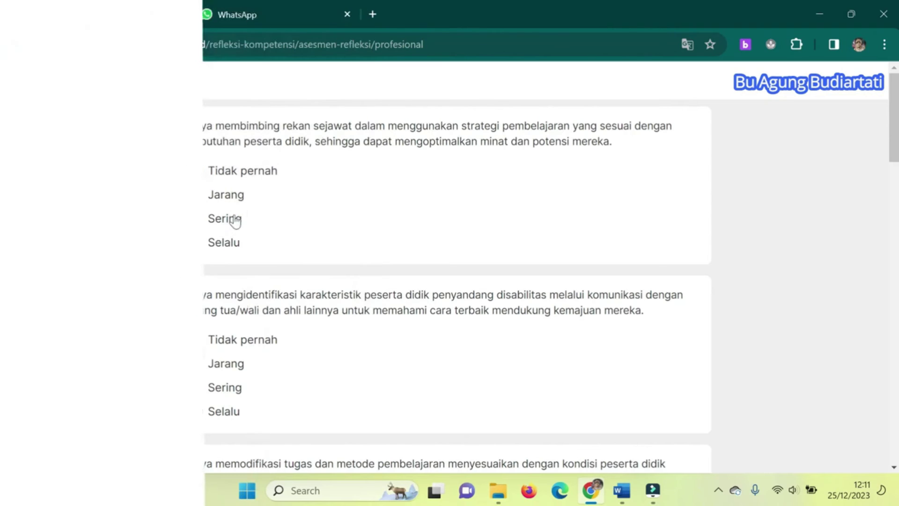
{"action": "left_click", "coordinate": [199, 219]}
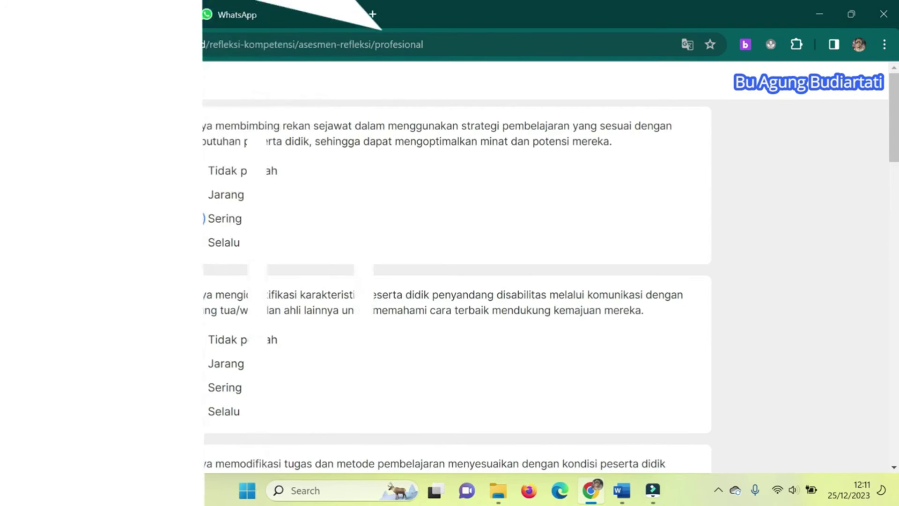
{"action": "left_click", "coordinate": [198, 242]}
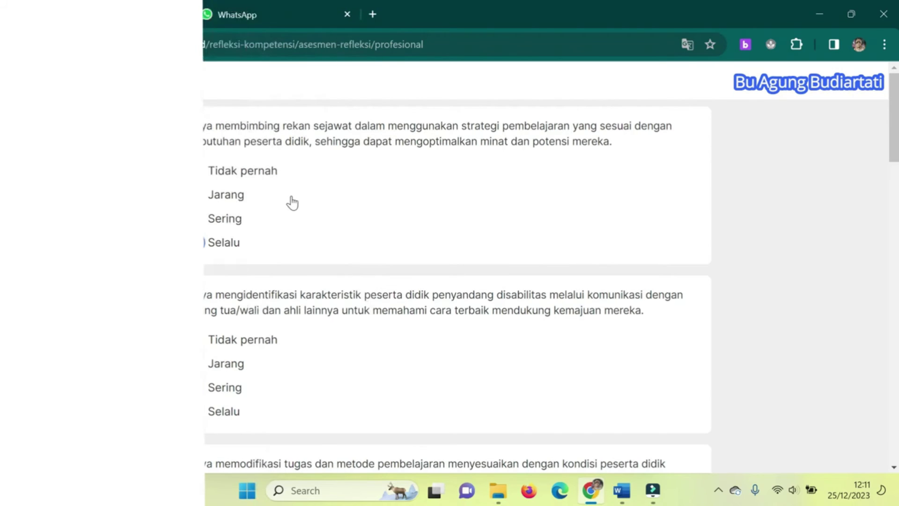
{"action": "left_click", "coordinate": [198, 219]}
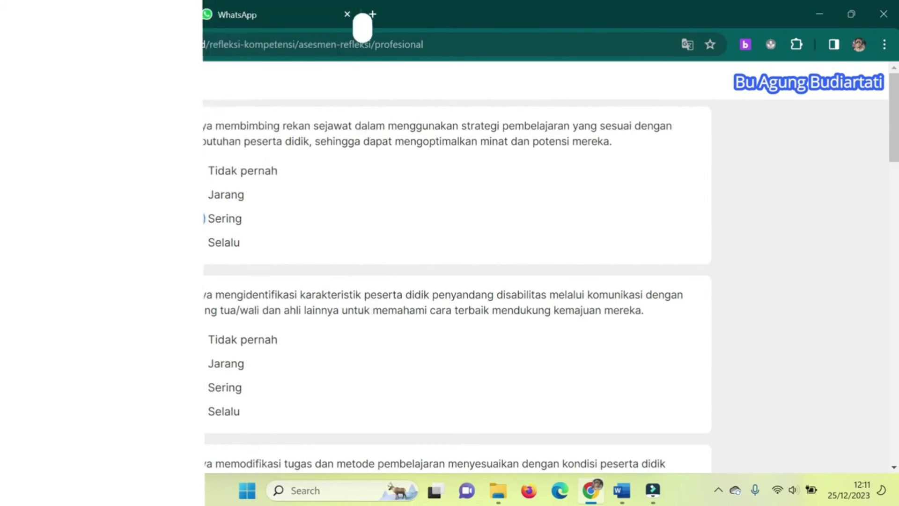
- Answer Selalu to the Profesional statement about guiding colleagues in using learning strategies that suit students' needs
{"action": "left_click", "coordinate": [198, 243]}
{"action": "left_click_drag", "start_coordinate": [894, 103], "coordinate": [896, 139]}
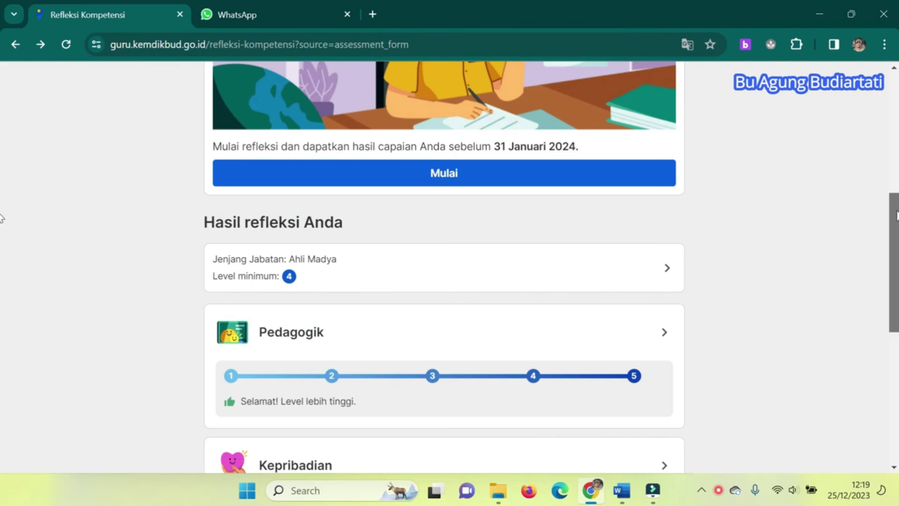
- Open the Pedagogik result from the results overview and look through the achievement on Indikator 1.1 to 1.3
{"action": "scroll", "coordinate": [894, 229], "scroll_direction": "down", "scroll_amount": 1}
{"action": "mouse_move", "coordinate": [896, 223]}
{"action": "left_mouse_down"}
{"action": "mouse_move", "coordinate": [897, 237]}
{"action": "mouse_move", "coordinate": [896, 225]}
{"action": "left_mouse_up"}
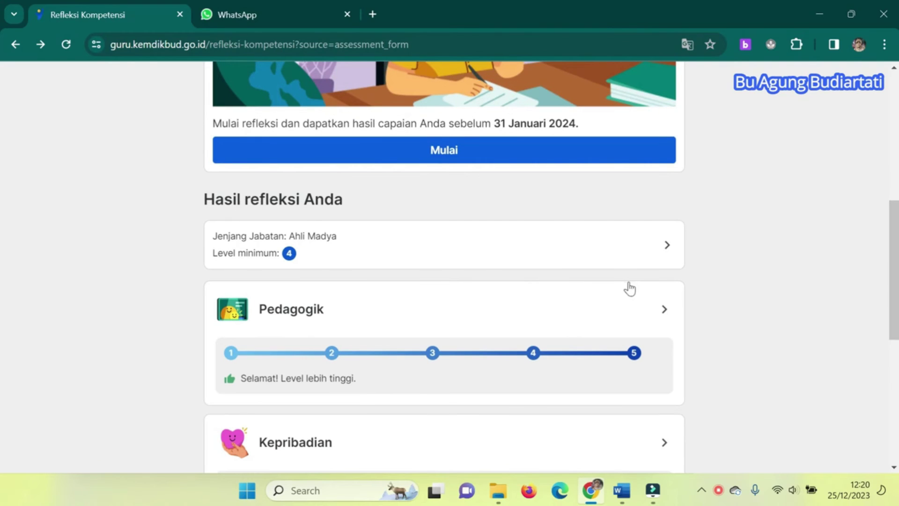
{"action": "left_click", "coordinate": [662, 318]}
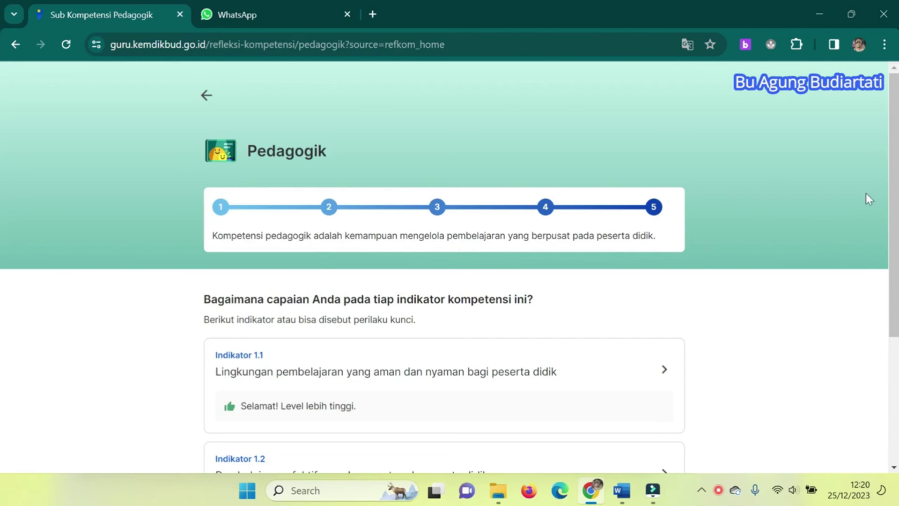
{"action": "scroll", "coordinate": [894, 192], "scroll_direction": "down", "scroll_amount": 1}
{"action": "left_click_drag", "start_coordinate": [894, 192], "coordinate": [896, 255]}
{"action": "left_click_drag", "start_coordinate": [3, 256], "coordinate": [3, 279]}
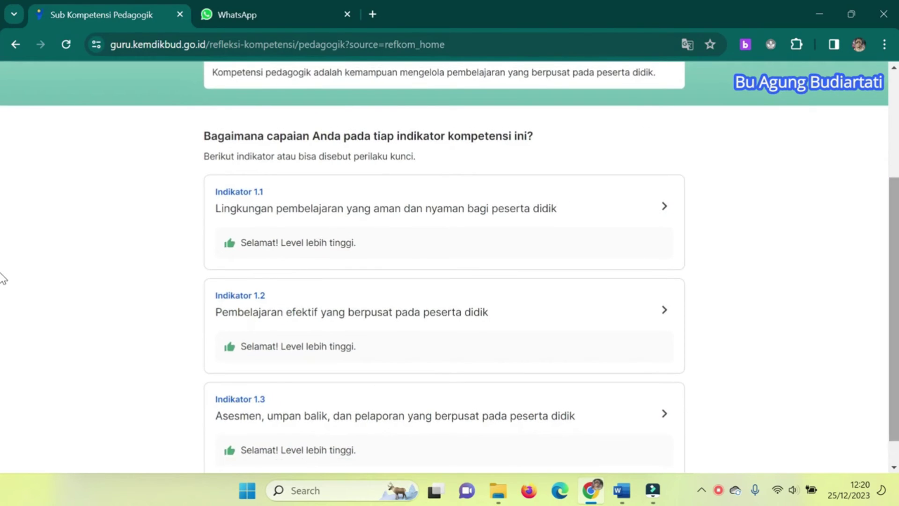
{"action": "left_click_drag", "start_coordinate": [896, 230], "coordinate": [896, 262]}
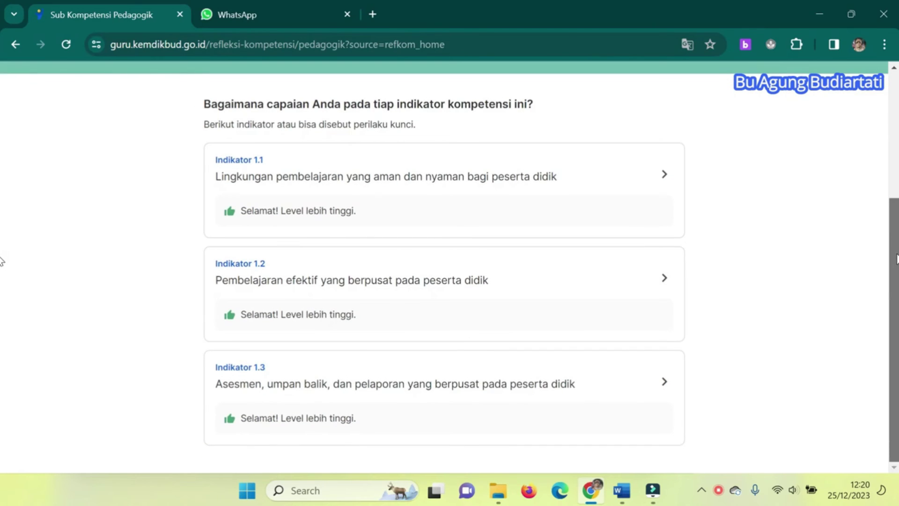
{"action": "left_click_drag", "start_coordinate": [896, 255], "coordinate": [892, 206]}
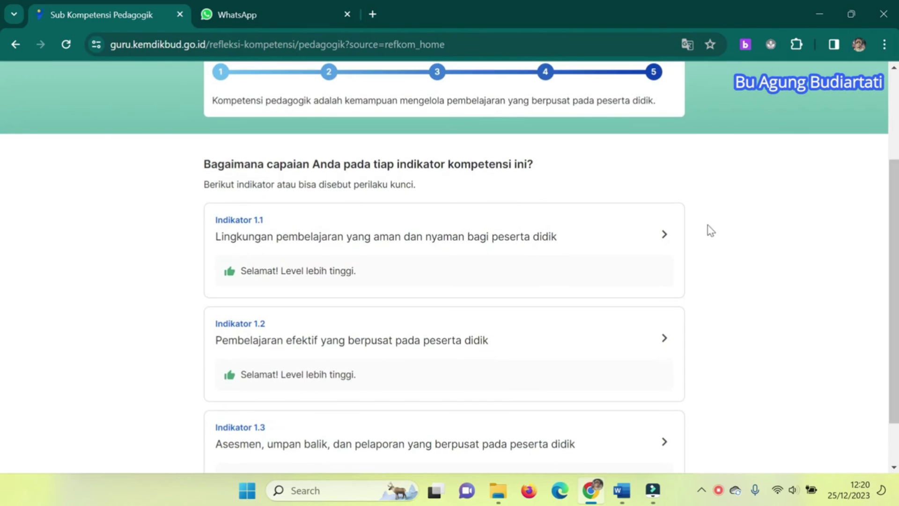
- Open Indikator 1.1 and its training collection Ragam Pelatihan mengenai Lingkungan Pembelajaran yang Aman dan Nyaman
{"action": "left_click", "coordinate": [662, 243]}
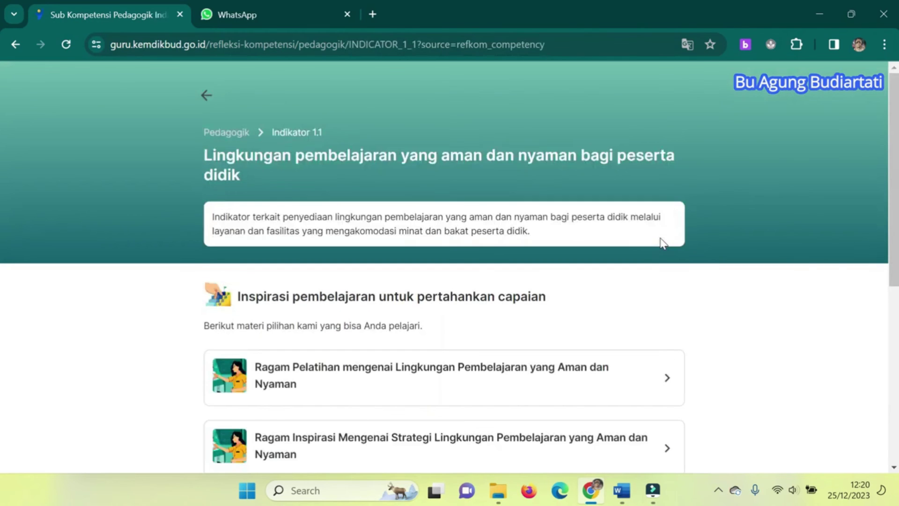
{"action": "left_click_drag", "start_coordinate": [895, 84], "coordinate": [896, 171]}
{"action": "scroll", "coordinate": [2, 174], "scroll_direction": "down", "scroll_amount": 1}
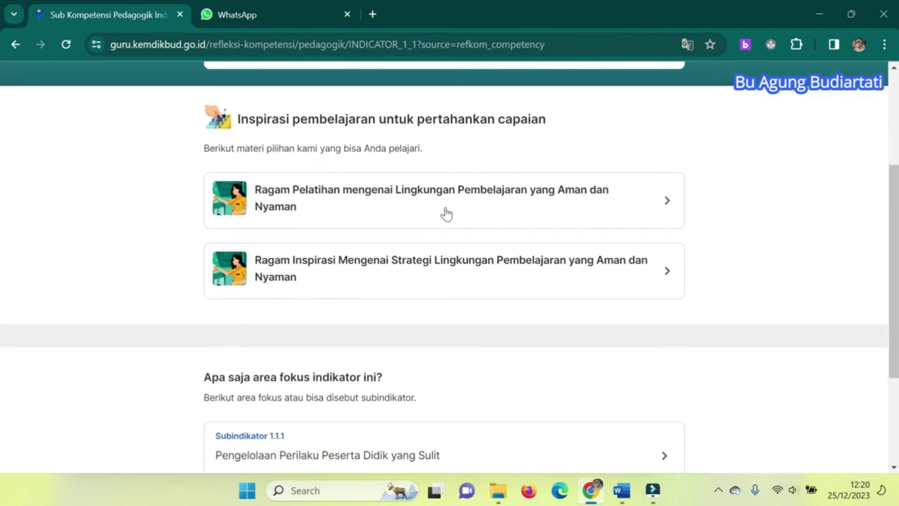
{"action": "left_click_drag", "start_coordinate": [896, 192], "coordinate": [638, 201]}
{"action": "left_click", "coordinate": [638, 202]}
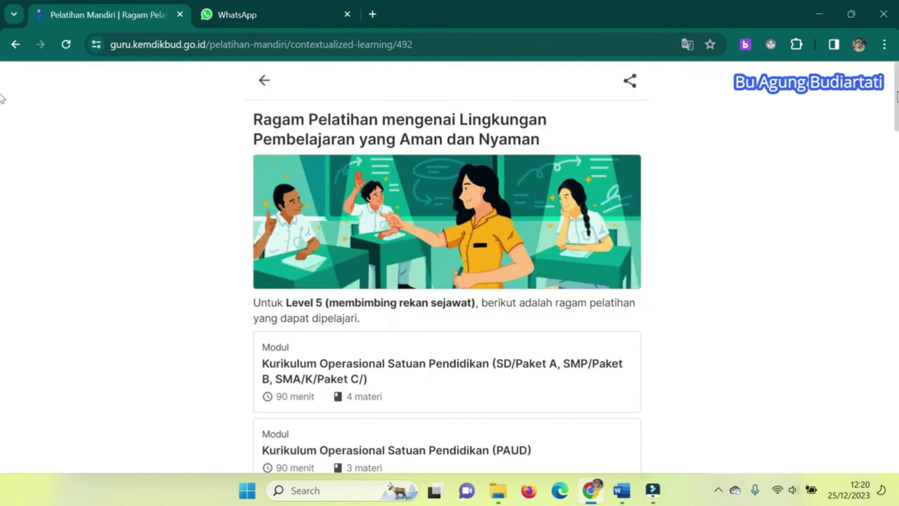
- Look through the recommended training modules for a safe and comfortable learning environment, and return to Indikator 1.1
{"action": "scroll", "coordinate": [2, 110], "scroll_direction": "down", "scroll_amount": 2}
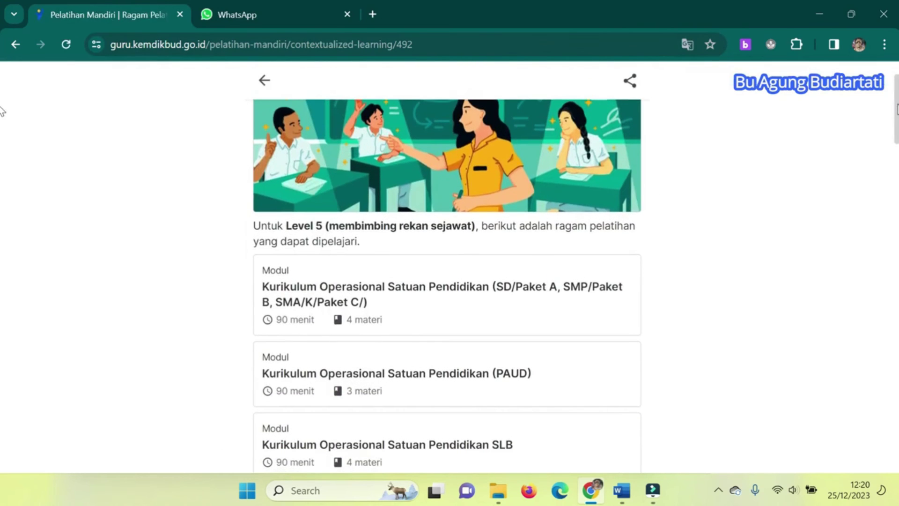
{"action": "scroll", "coordinate": [2, 114], "scroll_direction": "down", "scroll_amount": 1}
{"action": "scroll", "coordinate": [2, 121], "scroll_direction": "down", "scroll_amount": 1}
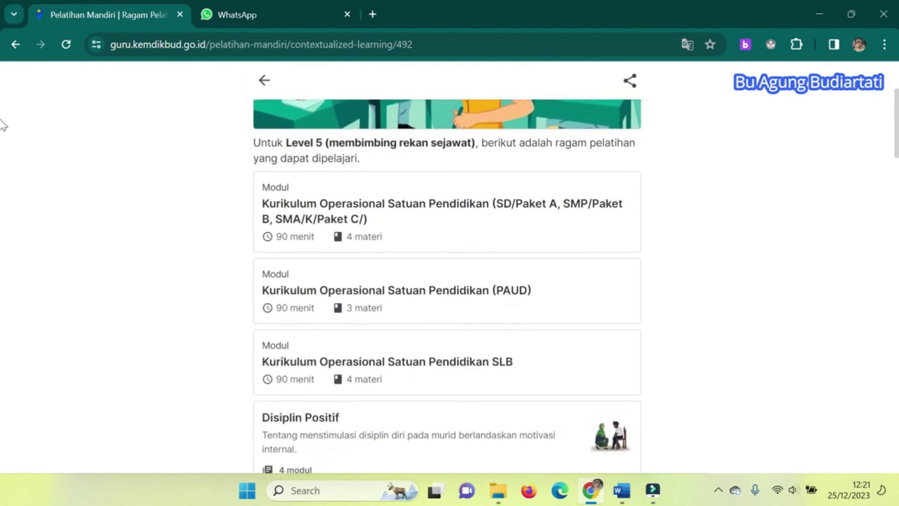
{"action": "scroll", "coordinate": [2, 126], "scroll_direction": "down", "scroll_amount": 2}
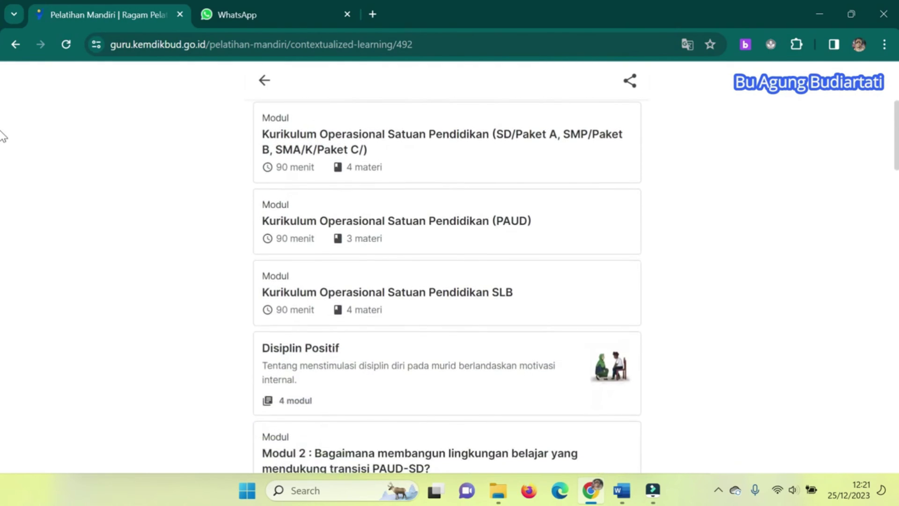
{"action": "scroll", "coordinate": [2, 140], "scroll_direction": "down", "scroll_amount": 2}
{"action": "scroll", "coordinate": [3, 152], "scroll_direction": "down", "scroll_amount": 6}
{"action": "scroll", "coordinate": [3, 199], "scroll_direction": "down", "scroll_amount": 1}
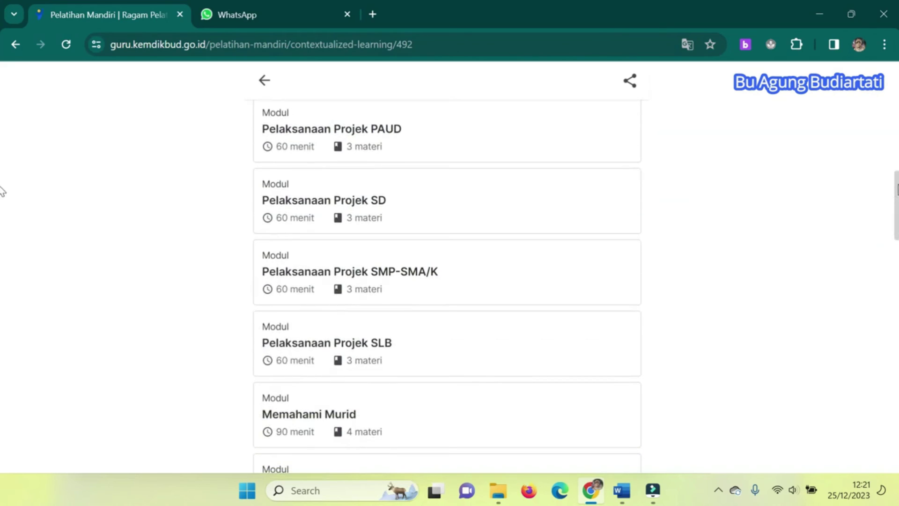
{"action": "scroll", "coordinate": [2, 196], "scroll_direction": "down", "scroll_amount": 2}
{"action": "scroll", "coordinate": [3, 213], "scroll_direction": "down", "scroll_amount": 2}
{"action": "left_click_drag", "start_coordinate": [896, 226], "coordinate": [898, 52]}
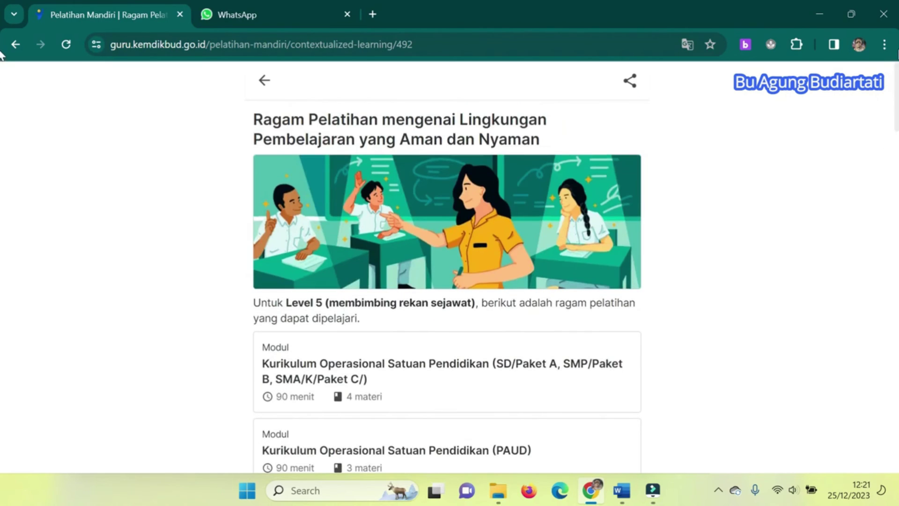
{"action": "left_click", "coordinate": [263, 80]}
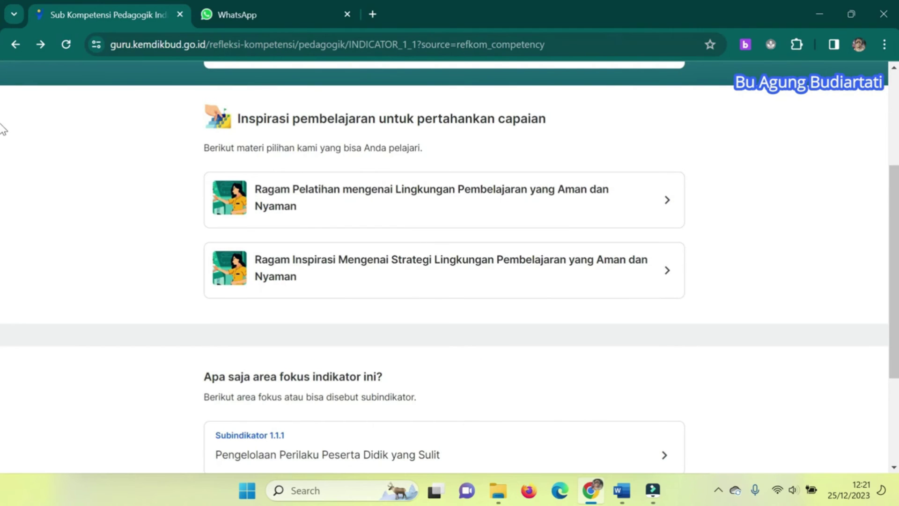
- Look through the focus areas of Indikator 1.1 and open Subindikator 1.1.1, Pengelolaan Perilaku Peserta Didik yang Sulit
{"action": "scroll", "coordinate": [2, 206], "scroll_direction": "down", "scroll_amount": 1}
{"action": "scroll", "coordinate": [2, 224], "scroll_direction": "down", "scroll_amount": 3}
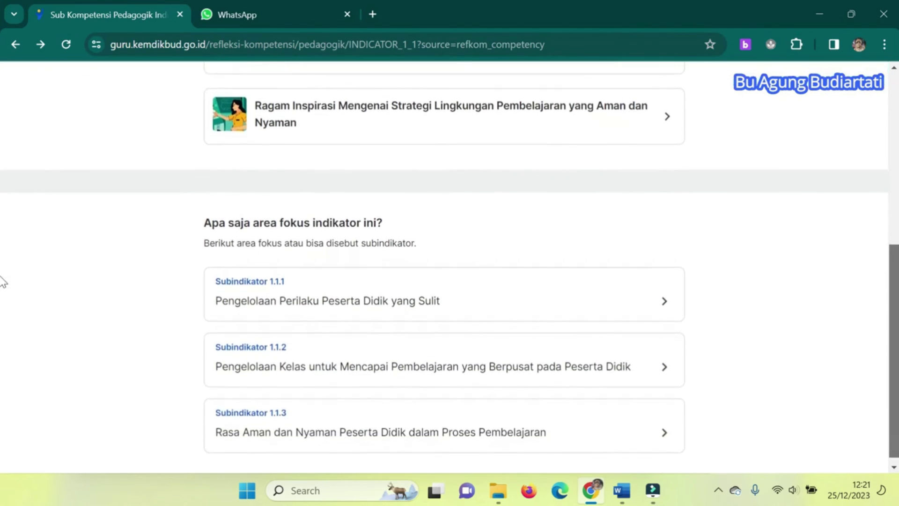
{"action": "scroll", "coordinate": [2, 285], "scroll_direction": "down", "scroll_amount": 1}
{"action": "left_click_drag", "start_coordinate": [893, 272], "coordinate": [892, 195]}
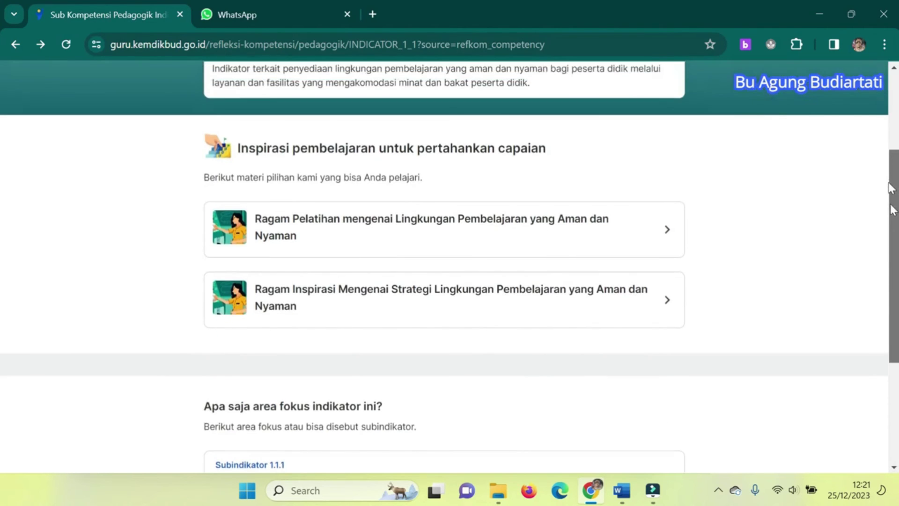
{"action": "scroll", "coordinate": [2, 287], "scroll_direction": "down", "scroll_amount": 5}
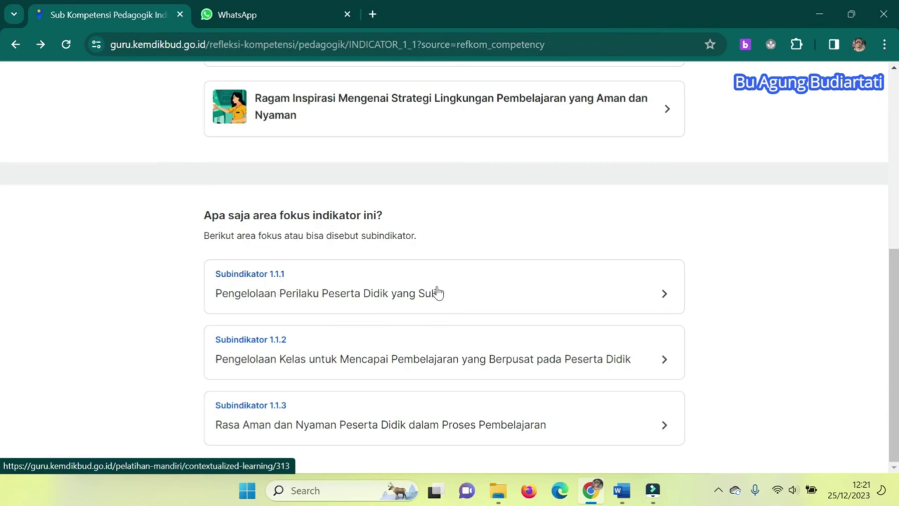
{"action": "left_click", "coordinate": [665, 302]}
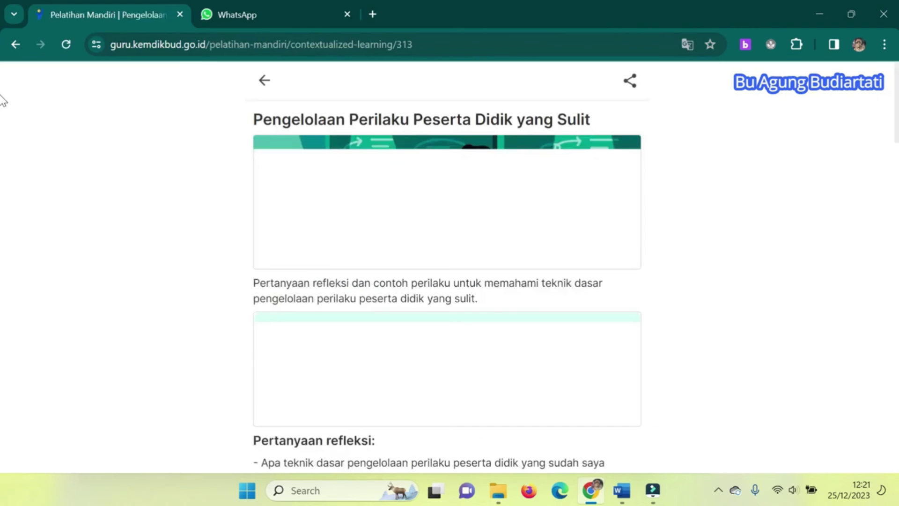
- Read through the reflection questions and suggested behaviours for Level 1 to Level 5 of Pengelolaan Perilaku Peserta Didik yang Sulit
{"action": "scroll", "coordinate": [1, 120], "scroll_direction": "down", "scroll_amount": 3}
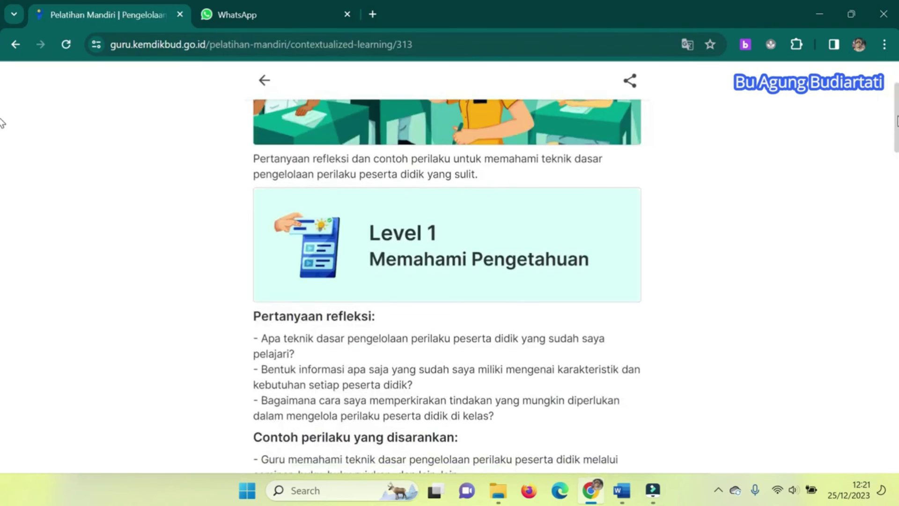
{"action": "scroll", "coordinate": [2, 103], "scroll_direction": "down", "scroll_amount": 2}
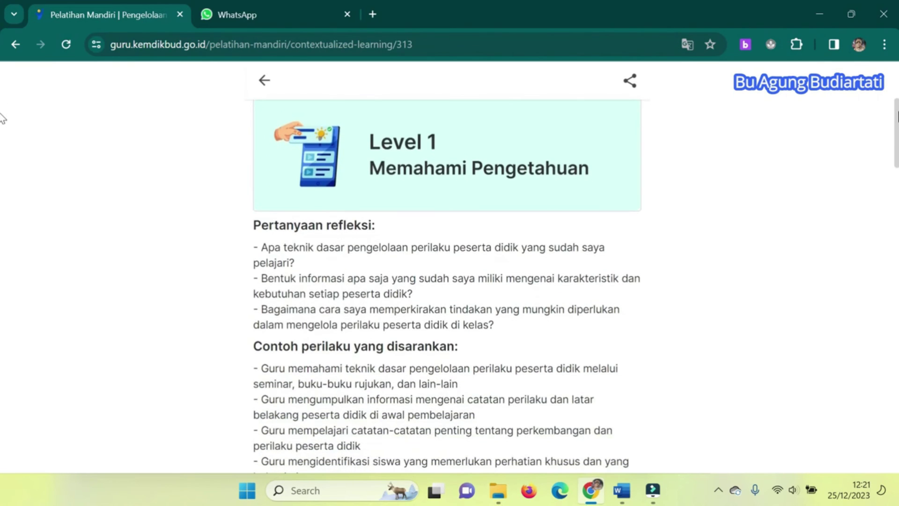
{"action": "scroll", "coordinate": [1, 117], "scroll_direction": "up", "scroll_amount": 3}
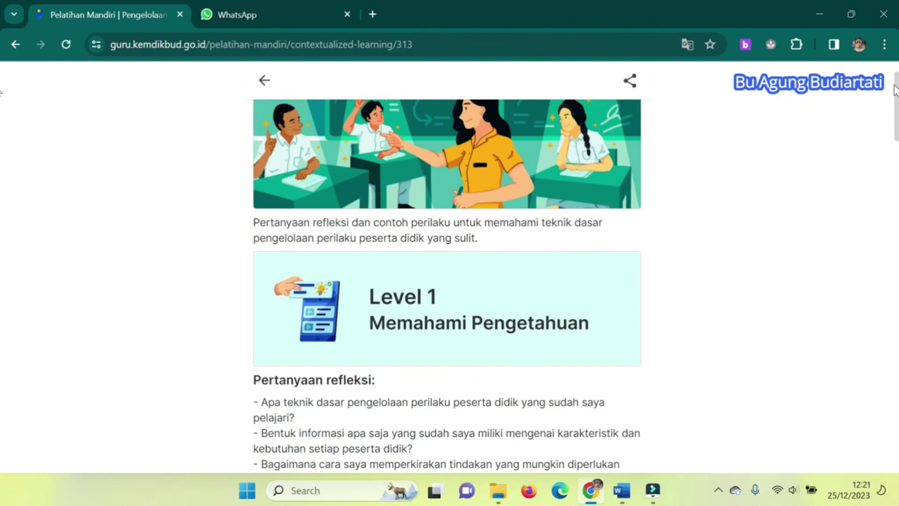
{"action": "left_click_drag", "start_coordinate": [896, 91], "coordinate": [896, 133]}
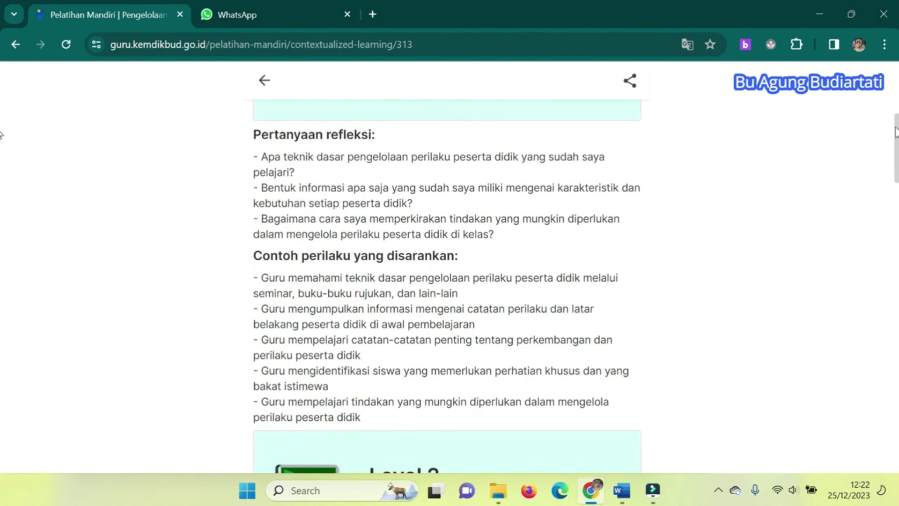
{"action": "left_click_drag", "start_coordinate": [896, 132], "coordinate": [897, 266]}
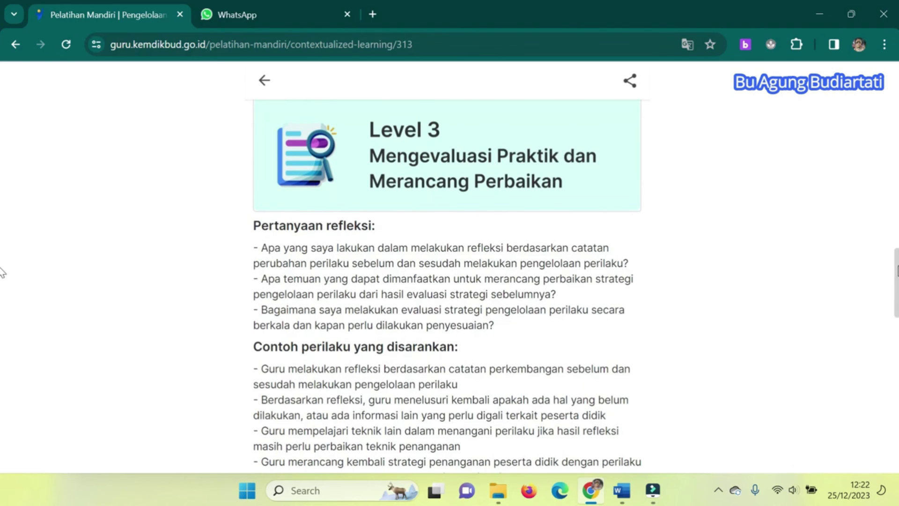
{"action": "scroll", "coordinate": [2, 272], "scroll_direction": "down", "scroll_amount": 6}
{"action": "scroll", "coordinate": [1, 323], "scroll_direction": "down", "scroll_amount": 2}
{"action": "scroll", "coordinate": [2, 336], "scroll_direction": "down", "scroll_amount": 9}
{"action": "scroll", "coordinate": [2, 404], "scroll_direction": "down", "scroll_amount": 3}
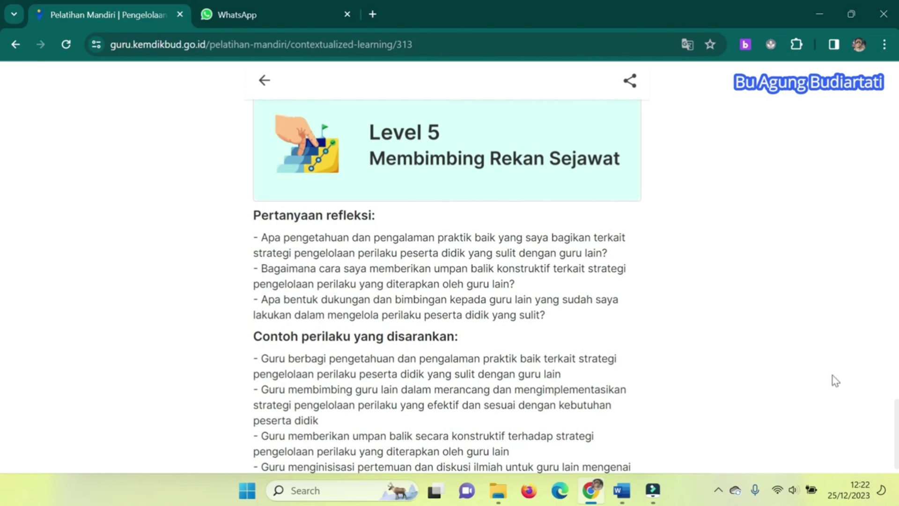
{"action": "scroll", "coordinate": [2, 412], "scroll_direction": "down", "scroll_amount": 1}
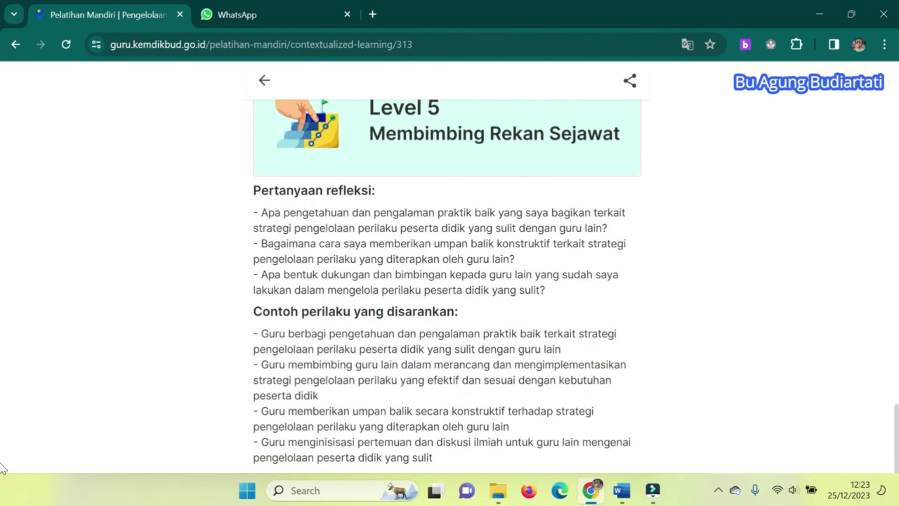
- Go back from Subindikator 1.1.1 through Indikator 1.1 and Pedagogik to the Refleksi Kompetensi overview
{"action": "scroll", "coordinate": [2, 463], "scroll_direction": "up", "scroll_amount": 3}
{"action": "left_click_drag", "start_coordinate": [895, 451], "coordinate": [892, 359]}
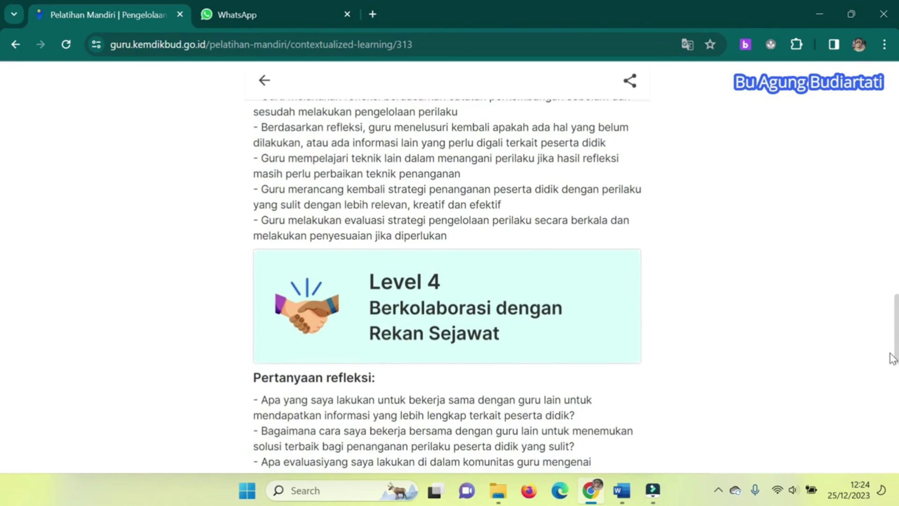
{"action": "left_click_drag", "start_coordinate": [892, 358], "coordinate": [892, 306]}
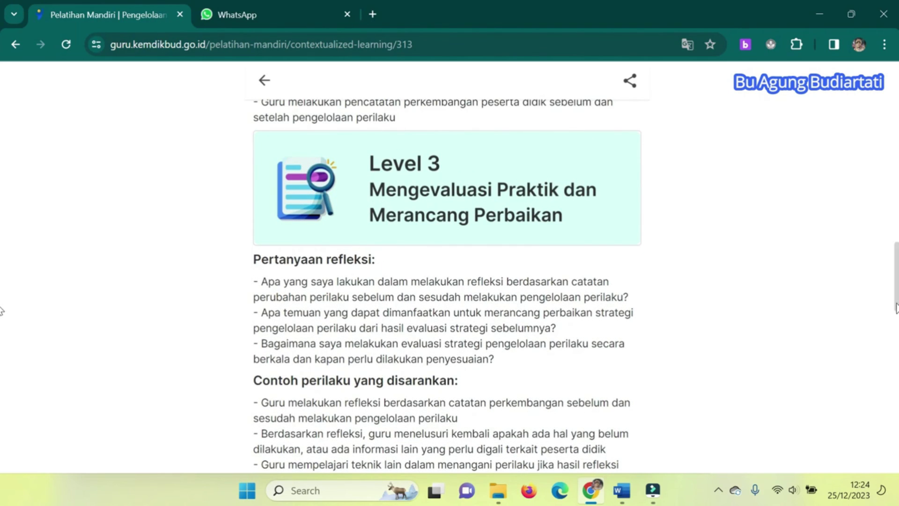
{"action": "left_click_drag", "start_coordinate": [895, 308], "coordinate": [896, 126]}
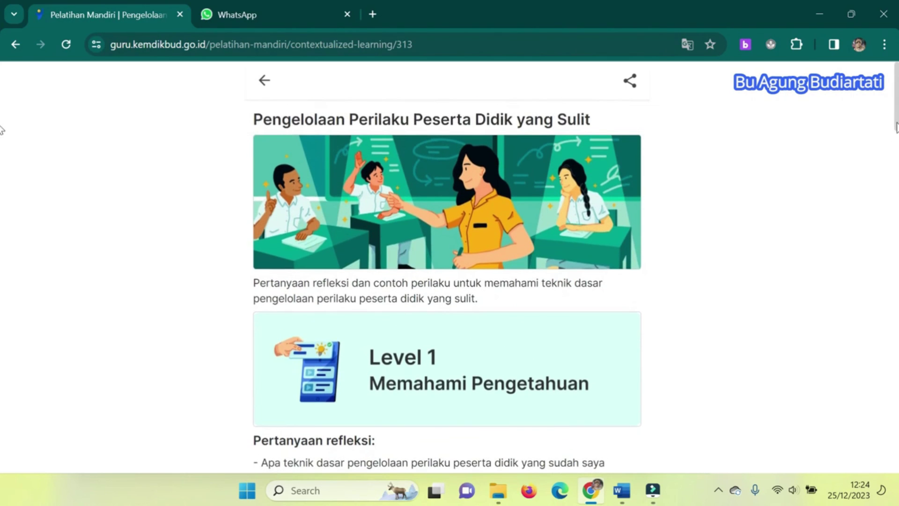
{"action": "left_click", "coordinate": [263, 83]}
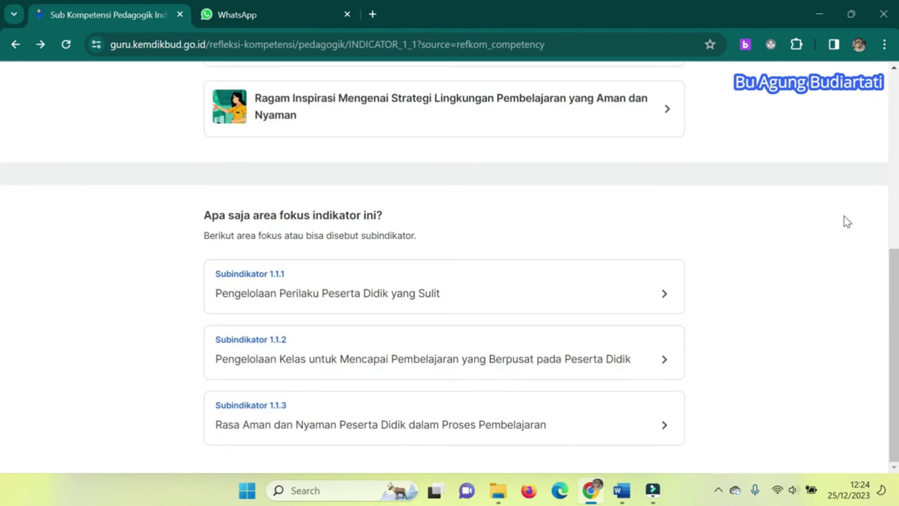
{"action": "left_click_drag", "start_coordinate": [894, 317], "coordinate": [883, 162]}
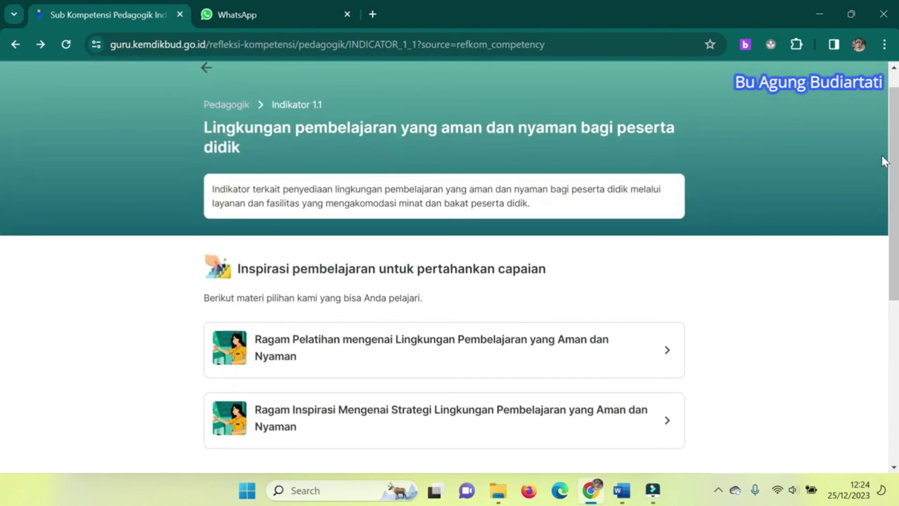
{"action": "left_click", "coordinate": [207, 69]}
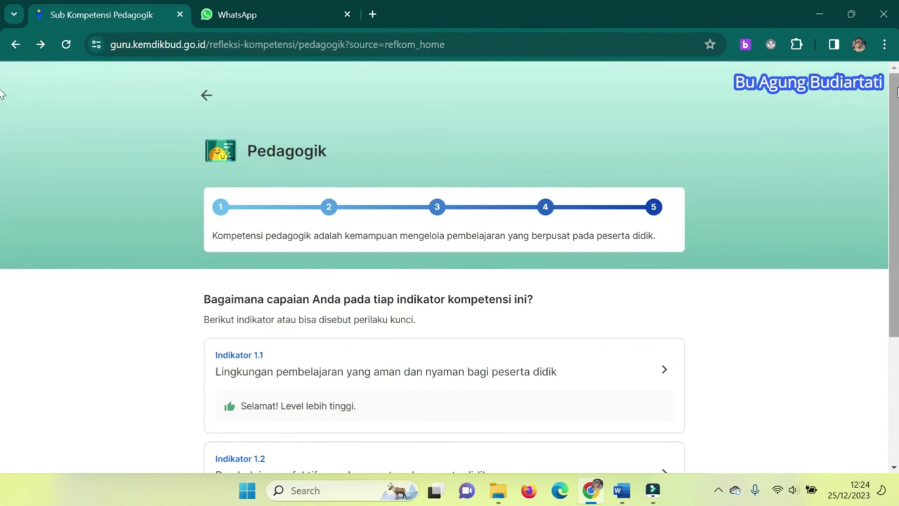
{"action": "left_click_drag", "start_coordinate": [896, 86], "coordinate": [887, 64]}
{"action": "left_click", "coordinate": [204, 96]}
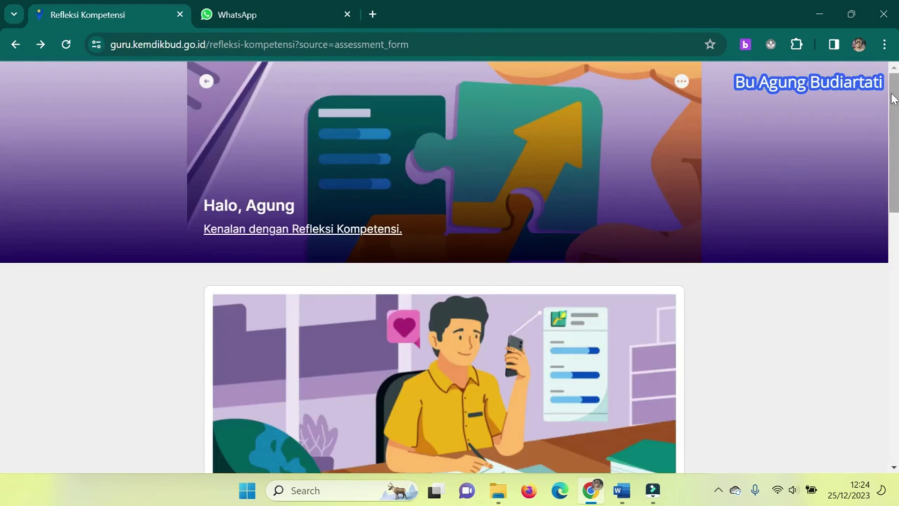
- Look through Hasil refleksi Anda, including the Jenjang Jabatan minimum level and the Pedagogik, Kepribadian and Sosial results
{"action": "scroll", "coordinate": [1, 182], "scroll_direction": "down", "scroll_amount": 7}
{"action": "scroll", "coordinate": [2, 220], "scroll_direction": "down", "scroll_amount": 1}
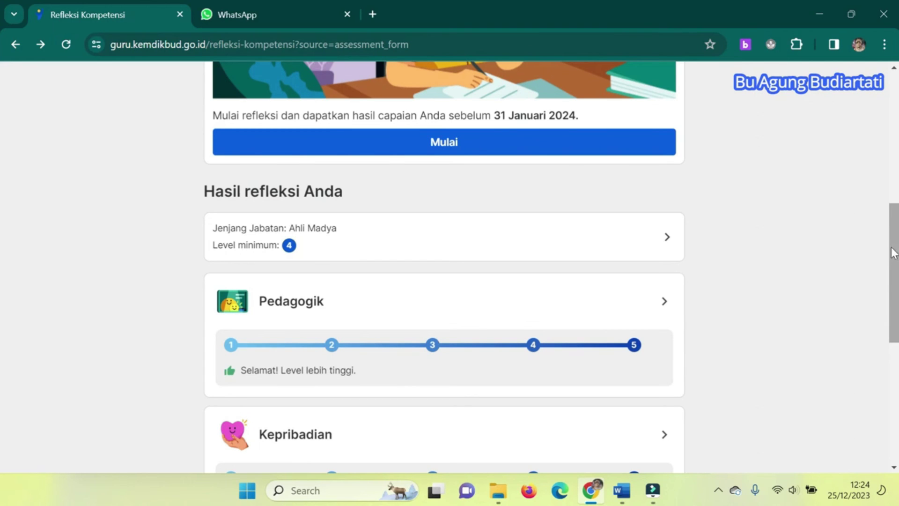
{"action": "scroll", "coordinate": [2, 255], "scroll_direction": "up", "scroll_amount": 6}
{"action": "scroll", "coordinate": [2, 140], "scroll_direction": "up", "scroll_amount": 1}
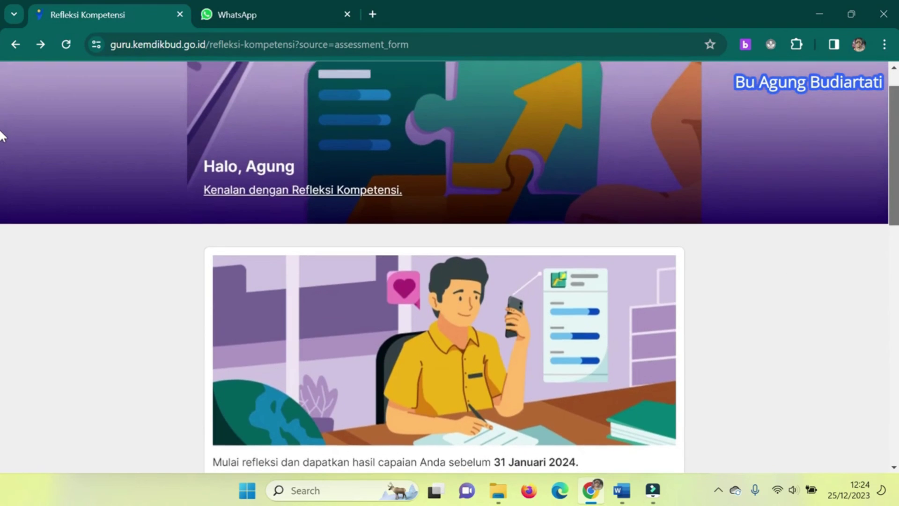
{"action": "scroll", "coordinate": [2, 196], "scroll_direction": "down", "scroll_amount": 10}
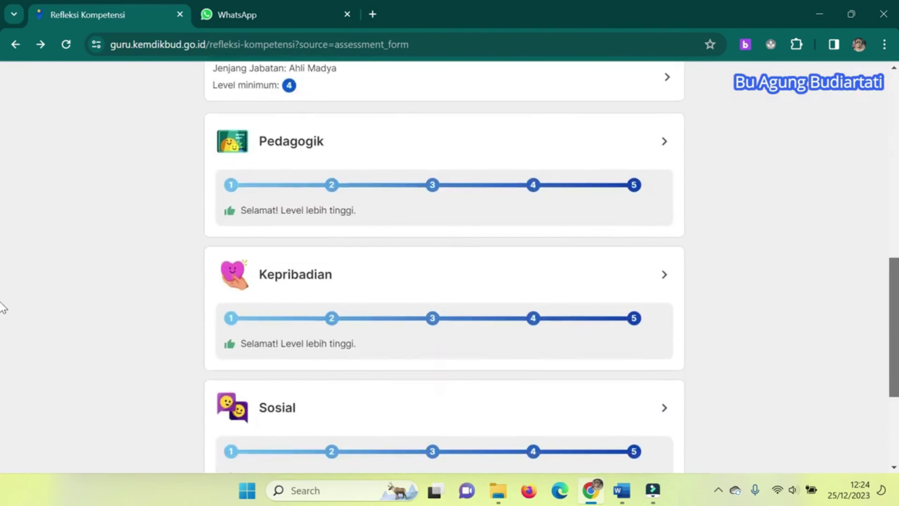
{"action": "scroll", "coordinate": [2, 306], "scroll_direction": "up", "scroll_amount": 2}
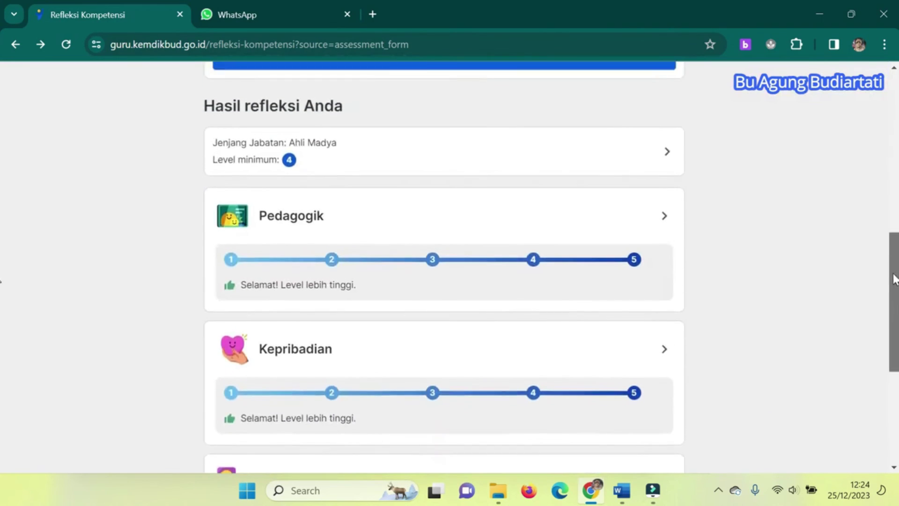
{"action": "left_click_drag", "start_coordinate": [895, 272], "coordinate": [894, 276]}
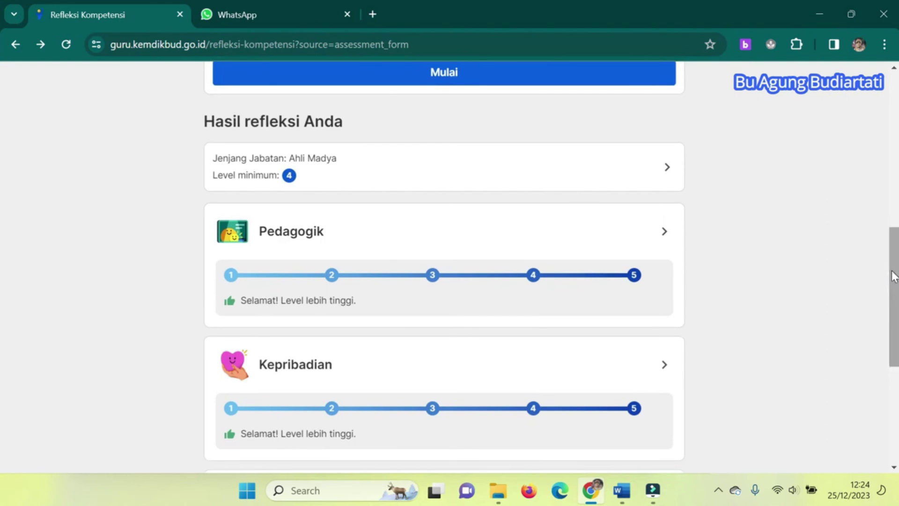